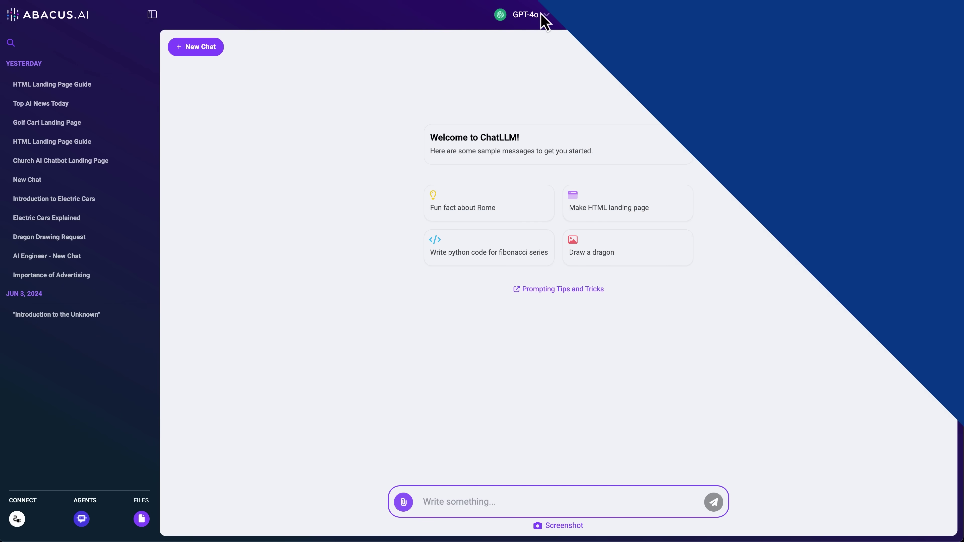
# Browse the available chat models and toggle the chat history sidebar off and on.
pyautogui.click(542, 15)
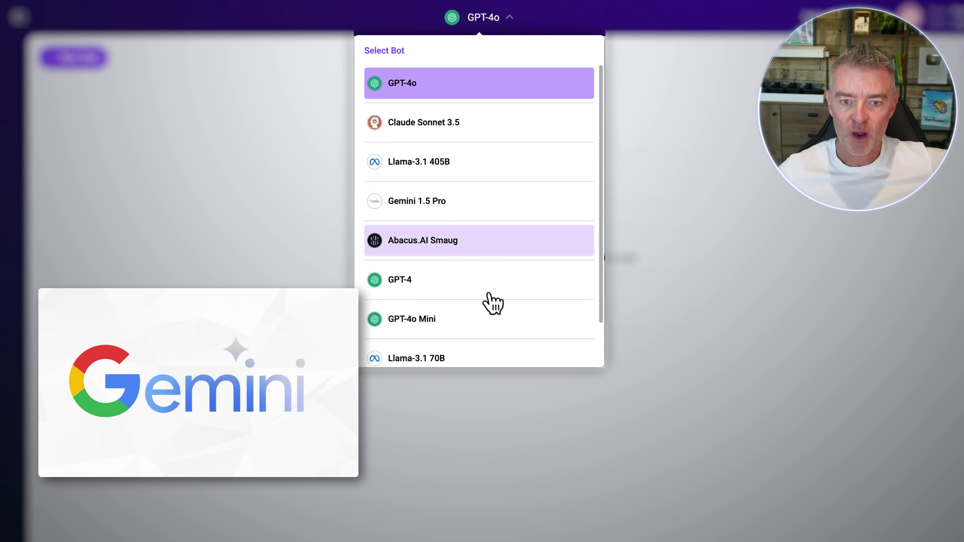
pyautogui.scroll(-2, 416, 330)
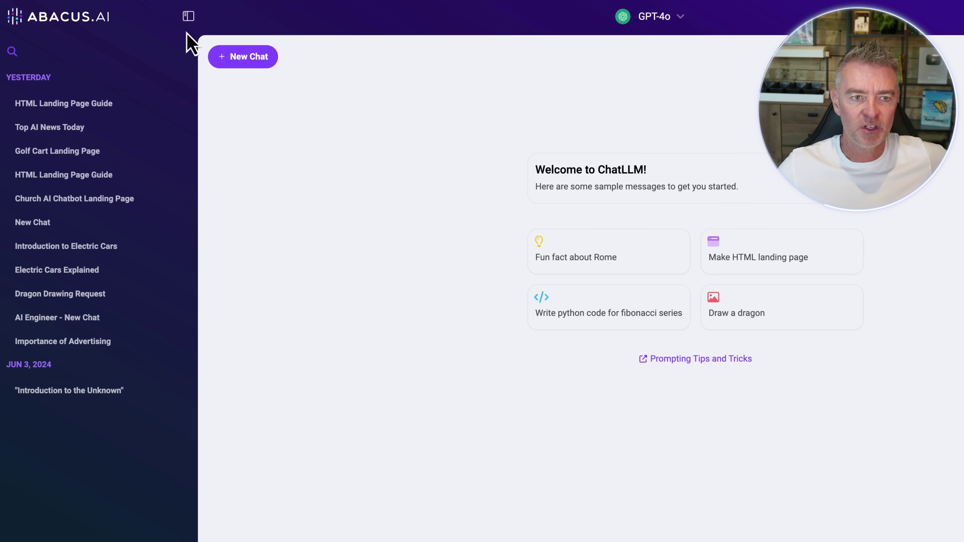
pyautogui.click(189, 18)
pyautogui.click(190, 19)
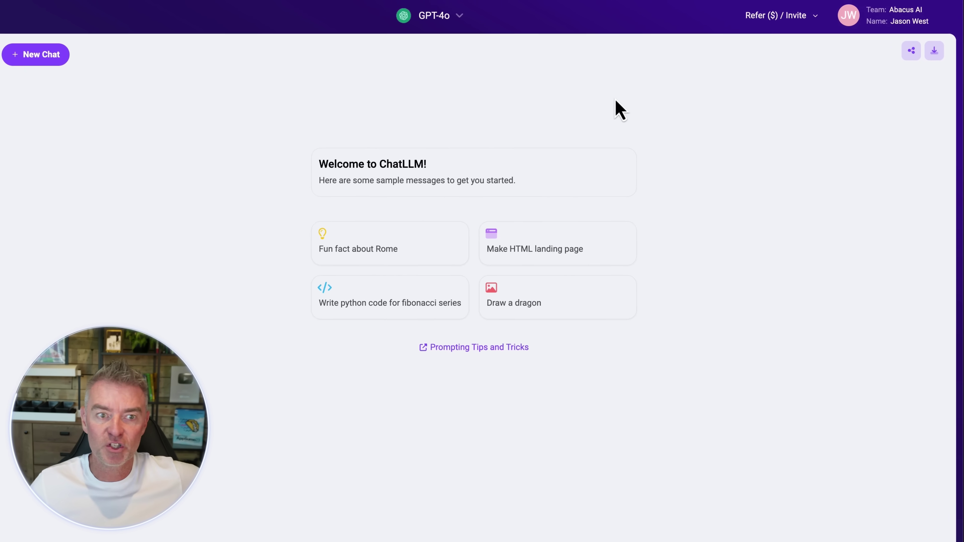
# In ChatLLM custom instructions, set the deployment model to Claude Sonnet 3.5 and review the instruction fields.
pyautogui.click(863, 27)
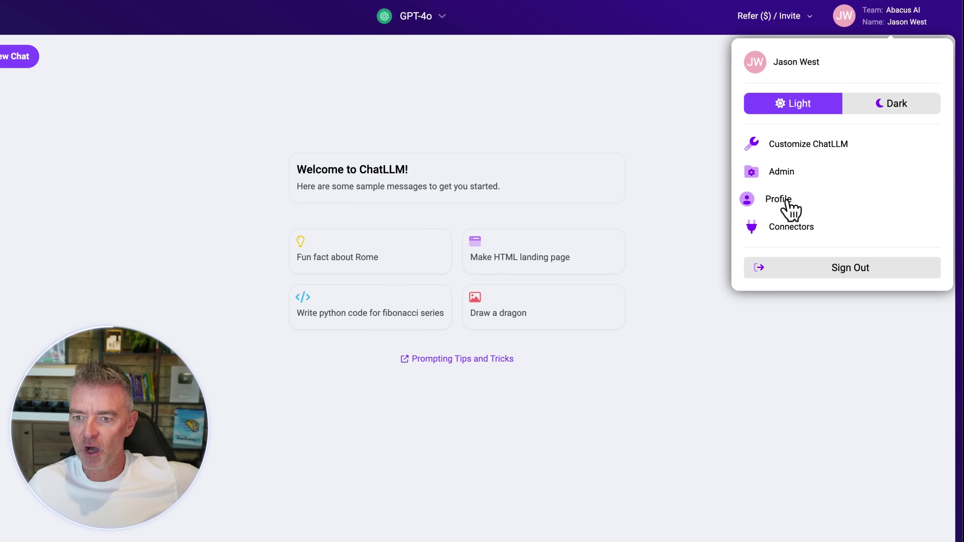
pyautogui.click(783, 146)
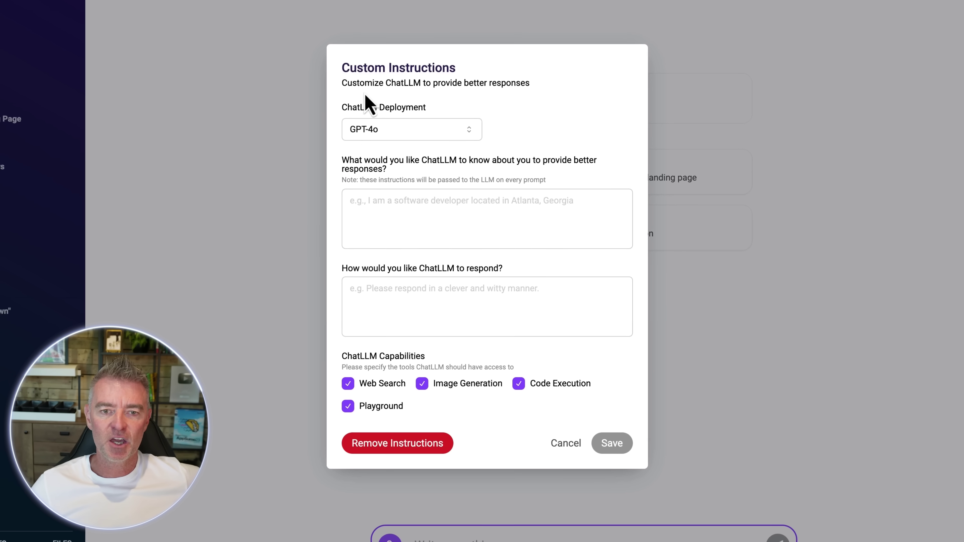
pyautogui.click(370, 140)
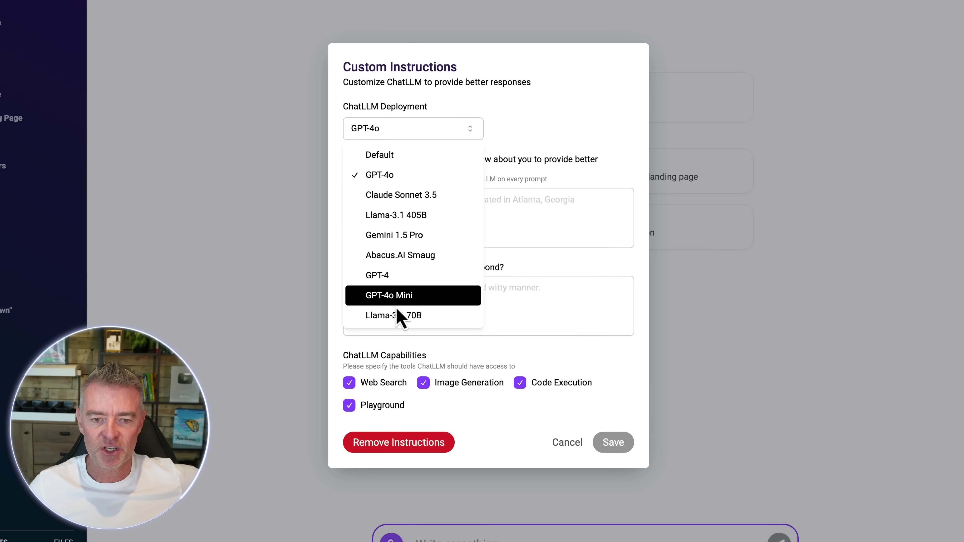
pyautogui.click(392, 203)
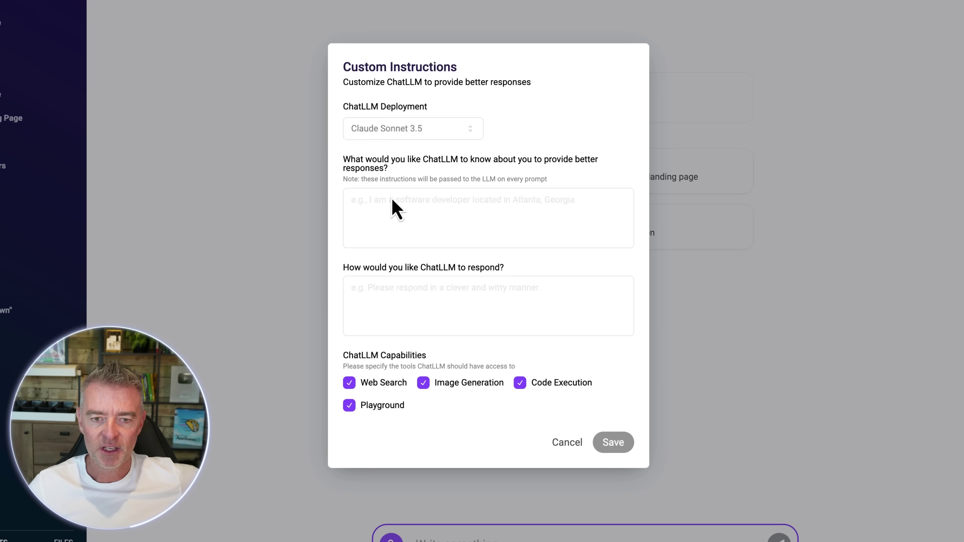
pyautogui.click(448, 205)
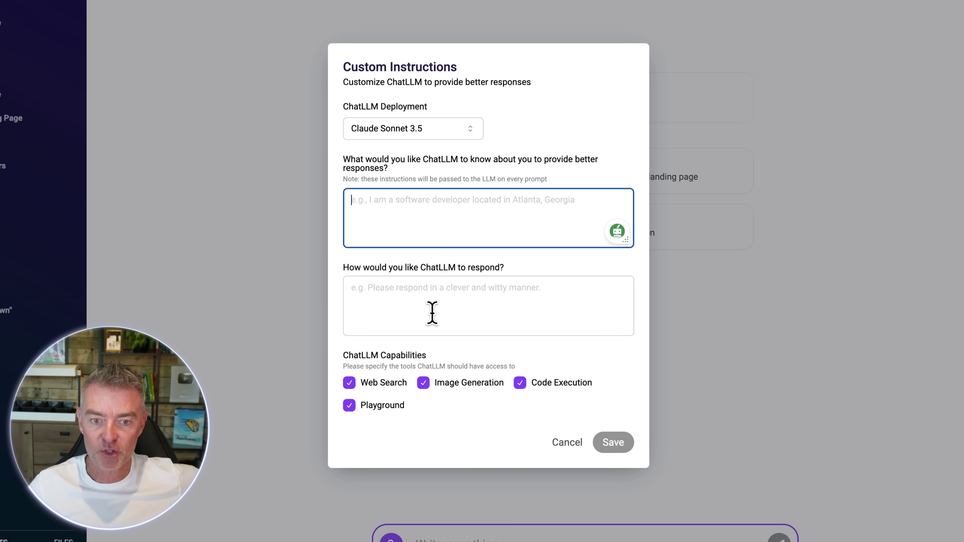
pyautogui.click(408, 312)
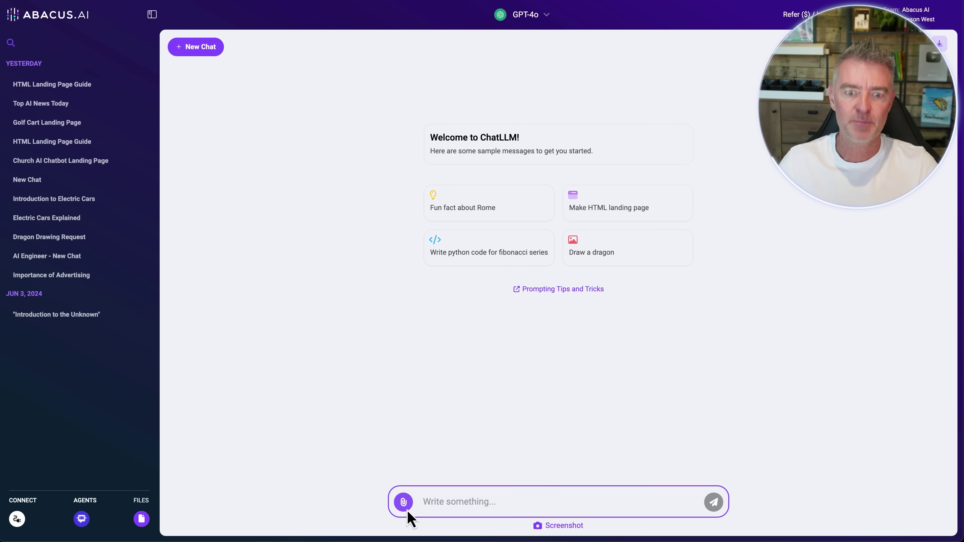
# Attach salesforce-fy24-annual-report.pdf from the computer to the chat.
pyautogui.click(406, 504)
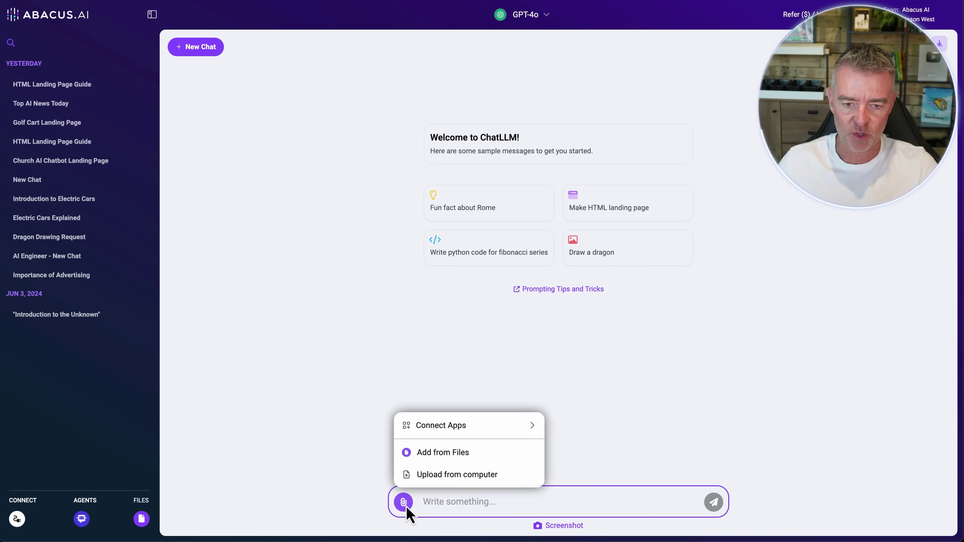
pyautogui.click(449, 482)
pyautogui.click(413, 191)
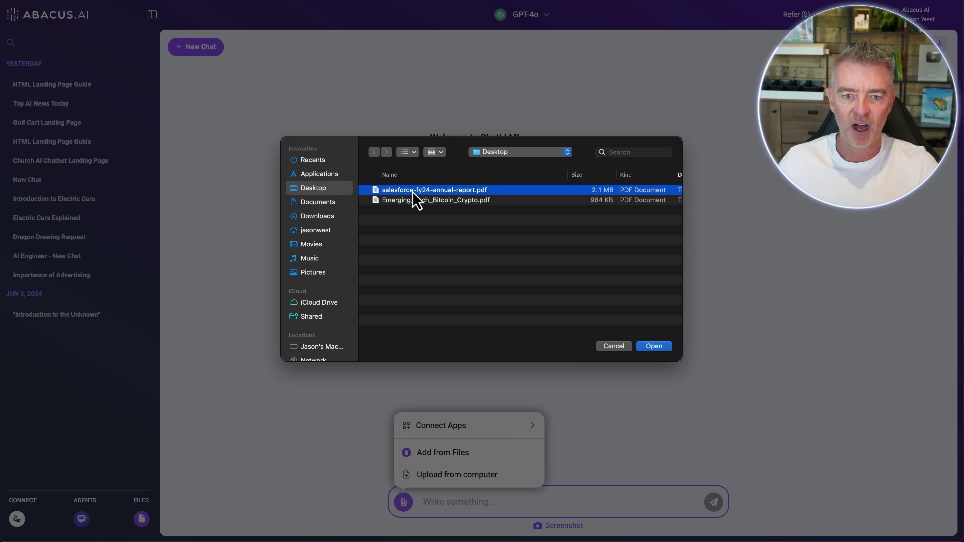
pyautogui.click(654, 346)
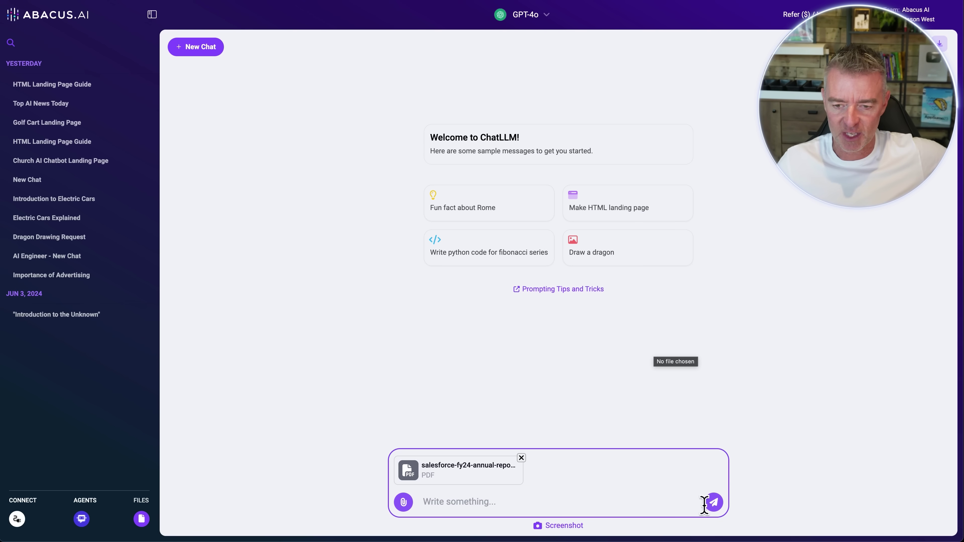
# Paste the summary-and-React-charts prompt and send it with the attached report.
pyautogui.click(540, 502)
pyautogui.write('Create me a useful summary of this report from salesforce and create visually appealing simple charts using react.')
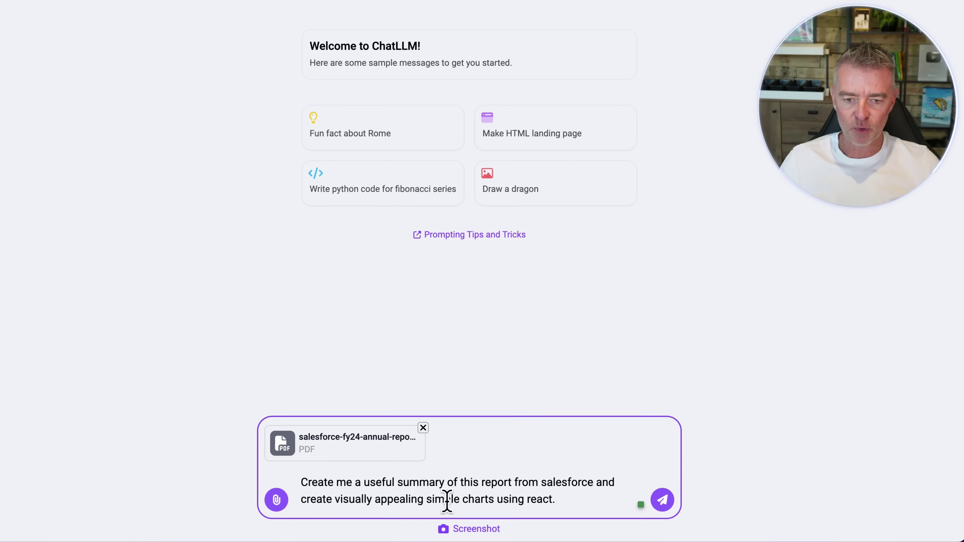
pyautogui.press('super+Up')
pyautogui.hotkey('shift', 'Right')
pyautogui.hotkey('shift', 'Right')
pyautogui.hotkey('shift', 'Right')
pyautogui.hotkey('shift', 'Right')
pyautogui.hotkey('shift', 'Right')
pyautogui.hotkey('shift', 'Right')
pyautogui.hotkey('shift', 'Right')
pyautogui.hotkey('shift', 'Right')
pyautogui.hotkey('shift', 'Right')
pyautogui.hotkey('shift', 'Right')
pyautogui.hotkey('shift', 'Right')
pyautogui.hotkey('shift', 'Right')
pyautogui.hotkey('shift', 'Right')
pyautogui.hotkey('shift', 'Right')
pyautogui.hotkey('shift', 'Right')
pyautogui.hotkey('shift', 'Right')
pyautogui.hotkey('shift', 'Right')
pyautogui.hotkey('shift', 'Right')
pyautogui.hotkey('shift', 'Right')
pyautogui.hotkey('shift', 'Right')
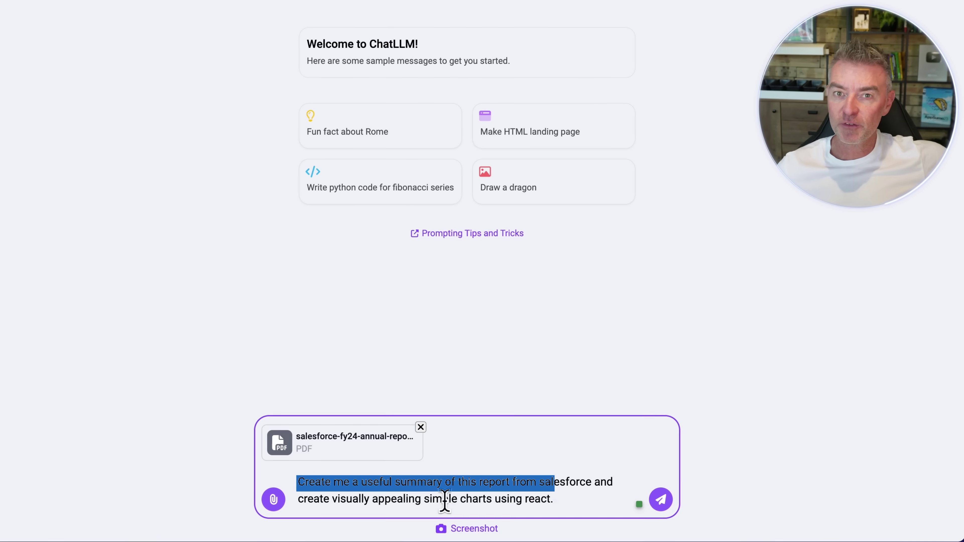
pyautogui.hotkey('shift', 'Right')
pyautogui.hotkey('shift', 'Right')
pyautogui.hotkey('shift', 'Right')
pyautogui.hotkey('shift', 'Right')
pyautogui.hotkey('shift', 'Right')
pyautogui.hotkey('shift', 'Right')
pyautogui.hotkey('shift', 'Right')
pyautogui.hotkey('shift', 'Right')
pyautogui.hotkey('shift', 'Right')
pyautogui.hotkey('shift', 'Right')
pyautogui.hotkey('shift', 'Right')
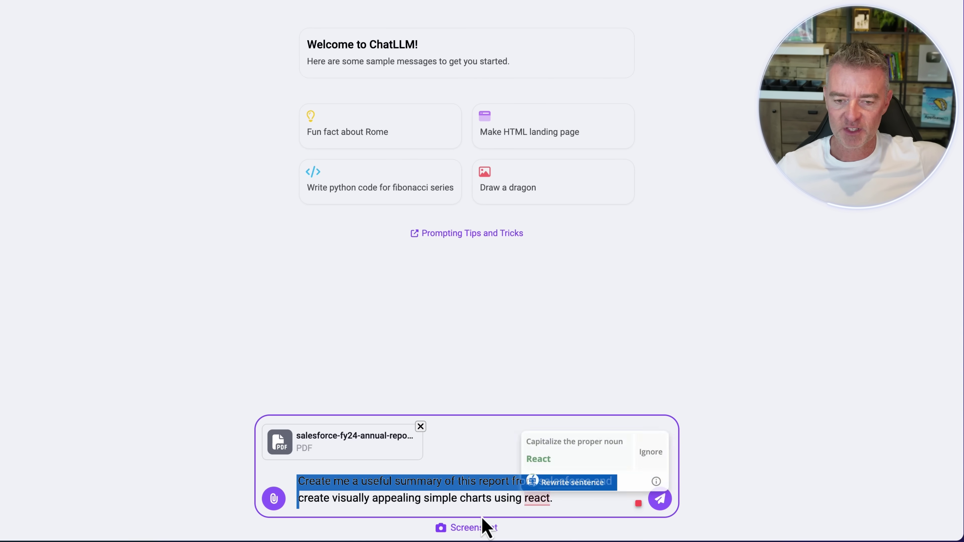
pyautogui.hotkey('shift', 'Right')
pyautogui.hotkey('shift', 'Right')
pyautogui.hotkey('shift', 'Right')
pyautogui.hotkey('shift', 'Right')
pyautogui.hotkey('shift', 'Right')
pyautogui.hotkey('shift', 'Right')
pyautogui.hotkey('shift', 'Right')
pyautogui.hotkey('shift', 'Right')
pyautogui.hotkey('shift', 'Right')
pyautogui.hotkey('shift', 'Right')
pyautogui.hotkey('shift', 'Right')
pyautogui.hotkey('shift', 'Right')
pyautogui.hotkey('shift', 'Right')
pyautogui.hotkey('shift', 'Right')
pyautogui.hotkey('shift', 'Right')
pyautogui.hotkey('shift', 'Right')
pyautogui.hotkey('shift', 'Right')
pyautogui.hotkey('shift', 'Right')
pyautogui.hotkey('shift', 'Right')
pyautogui.hotkey('shift', 'Right')
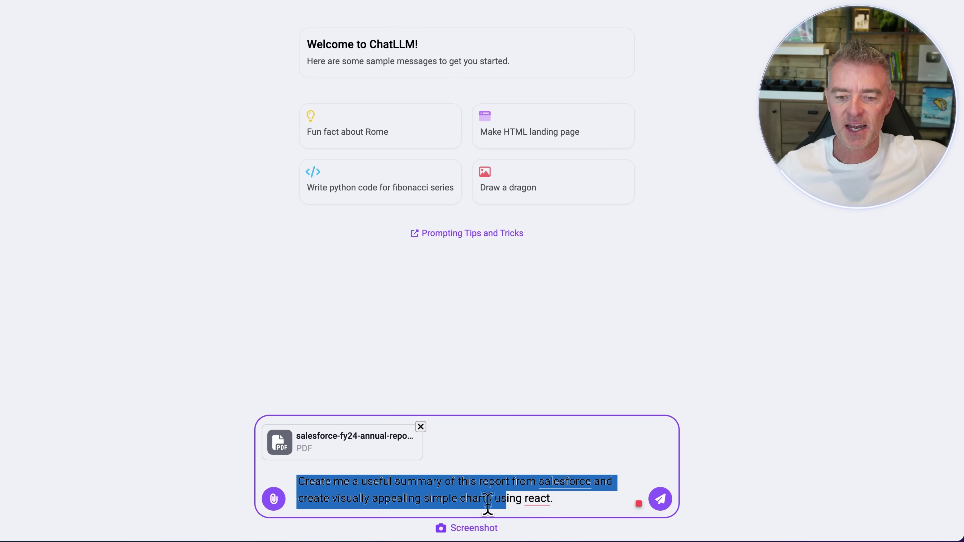
pyautogui.hotkey('shift', 'Right')
pyautogui.hotkey('shift', 'Right')
pyautogui.hotkey('shift', 'Right')
pyautogui.hotkey('shift', 'Right')
pyautogui.hotkey('shift', 'Right')
pyautogui.hotkey('shift', 'Right')
pyautogui.hotkey('shift', 'Right')
pyautogui.hotkey('shift', 'Right')
pyautogui.hotkey('shift', 'Right')
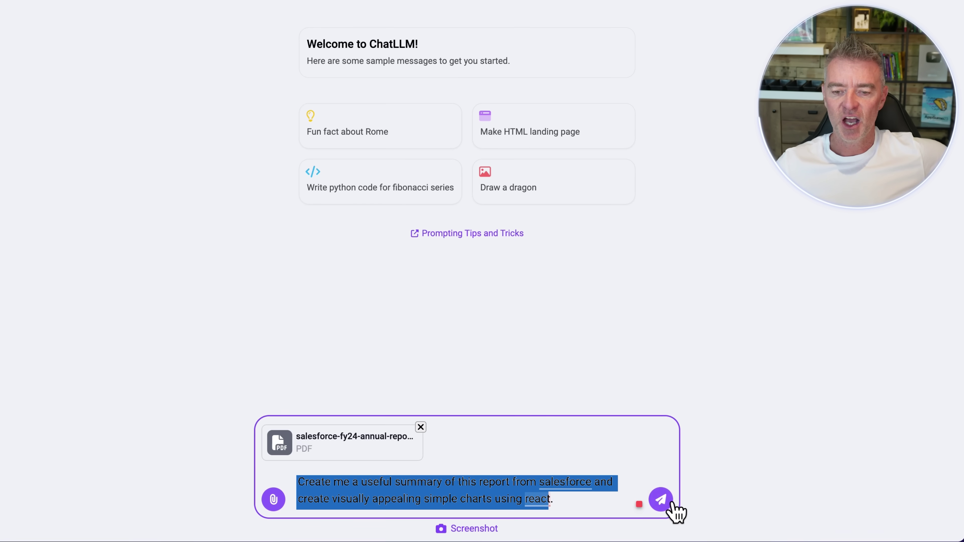
pyautogui.click(670, 505)
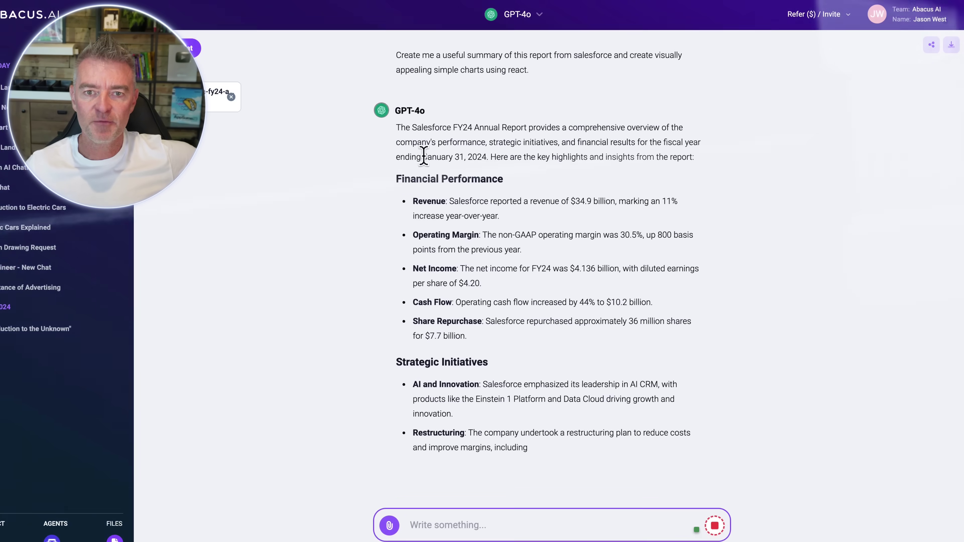
pyautogui.scroll(-10, 516, 20)
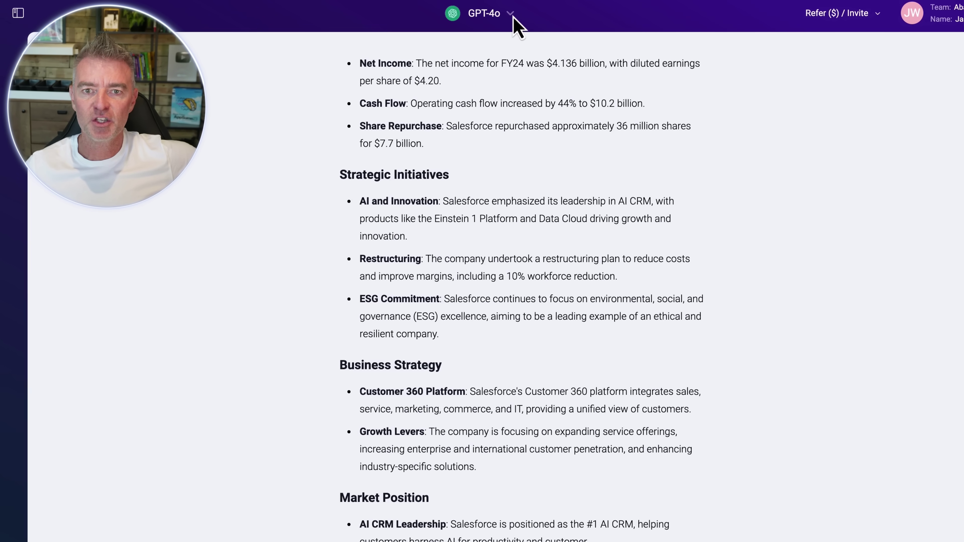
pyautogui.scroll(-10, 478, 350)
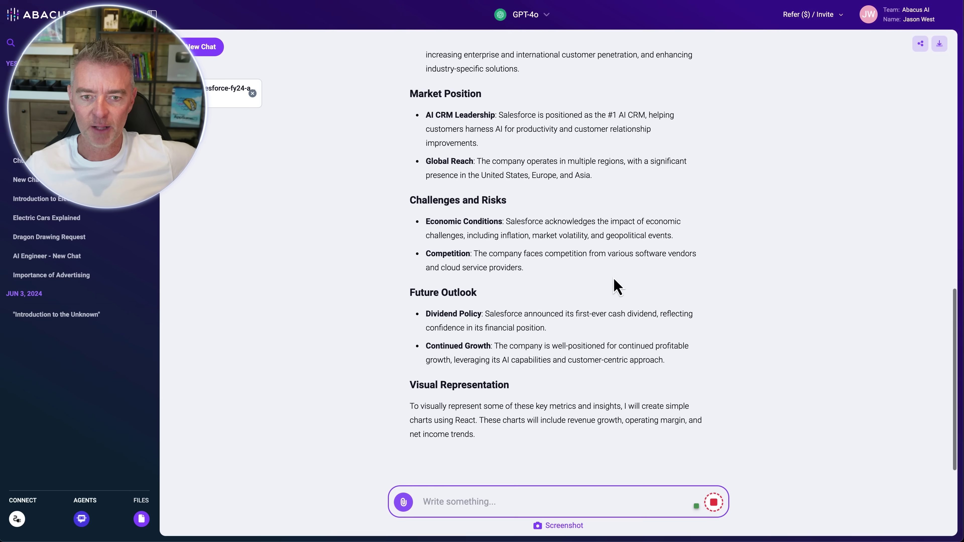
pyautogui.scroll(15, 603, 241)
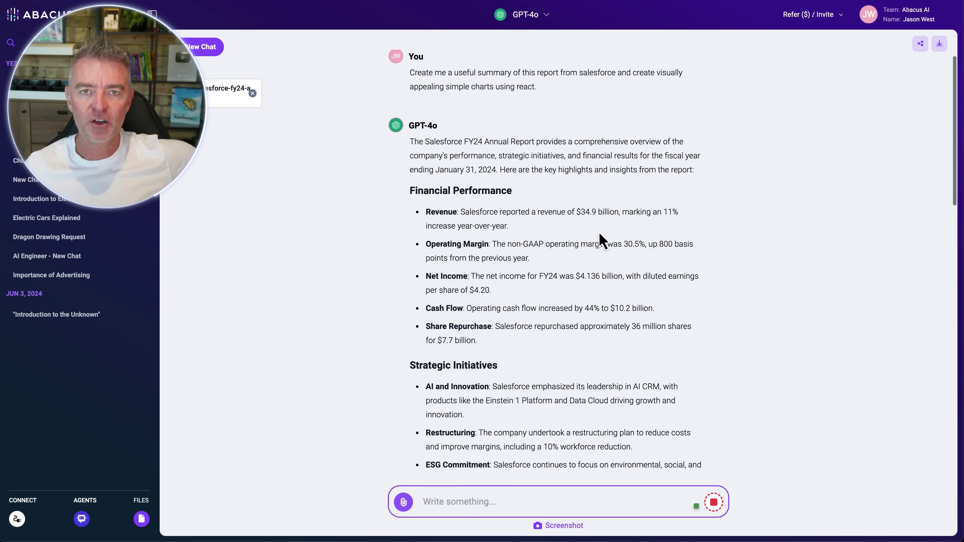
pyautogui.scroll(-2, 602, 241)
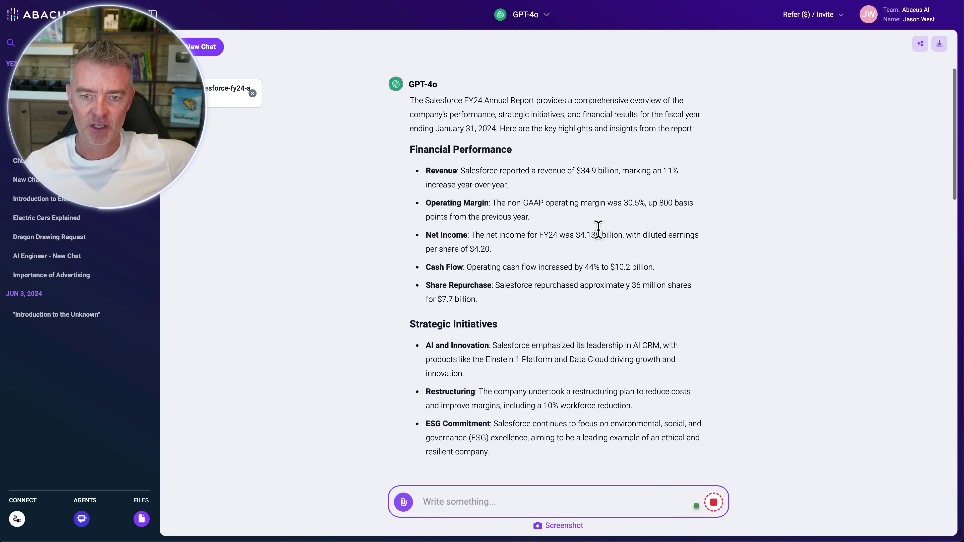
pyautogui.scroll(-10, 482, 340)
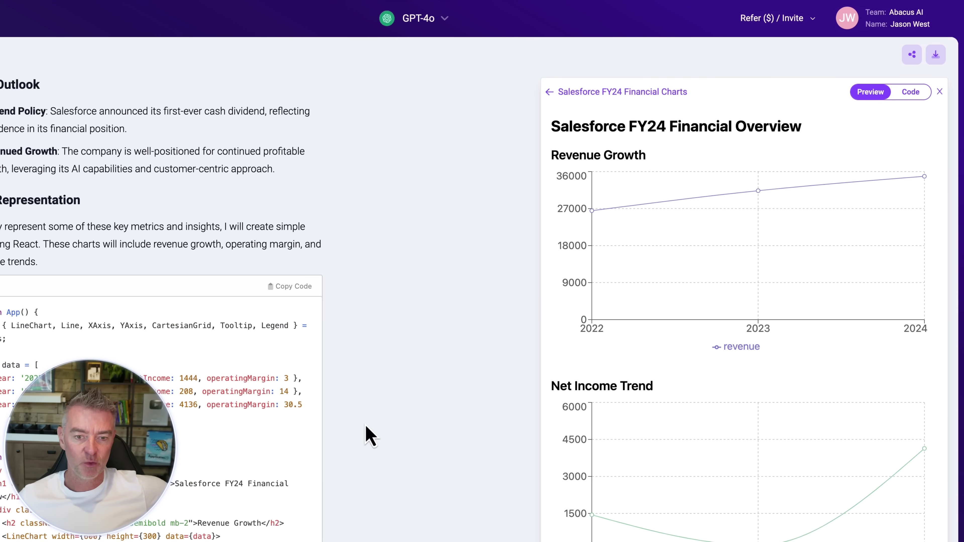
pyautogui.scroll(-10, 286, 432)
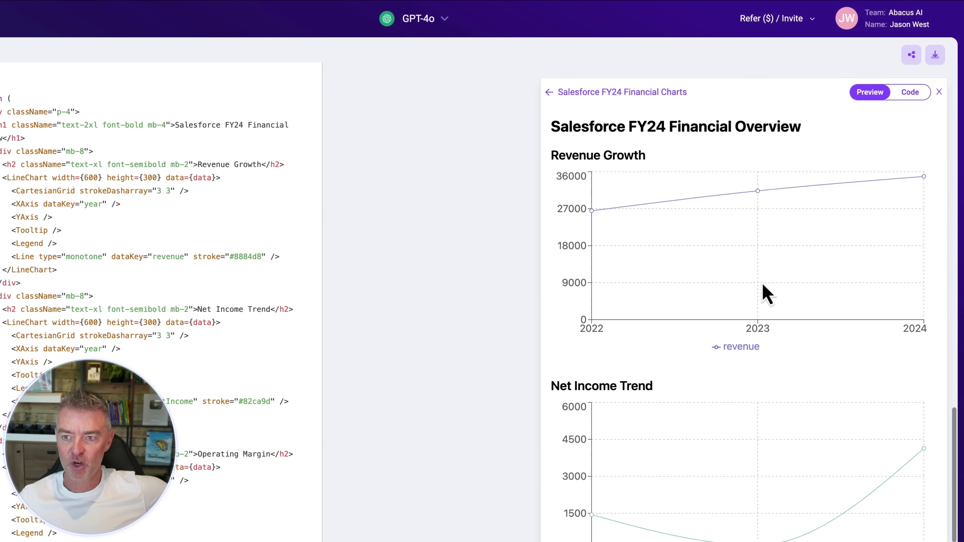
pyautogui.scroll(-3, 804, 180)
pyautogui.scroll(3, 778, 182)
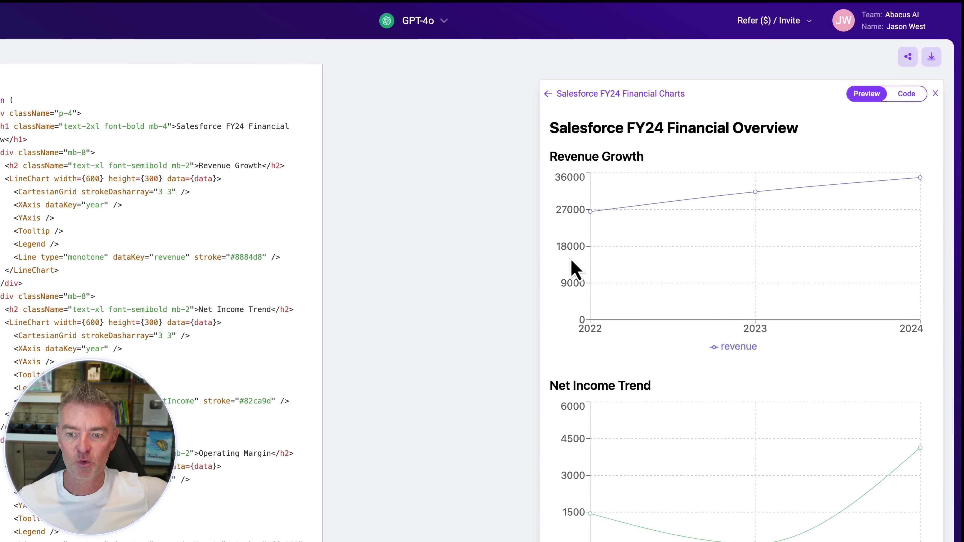
pyautogui.moveTo(590, 277)
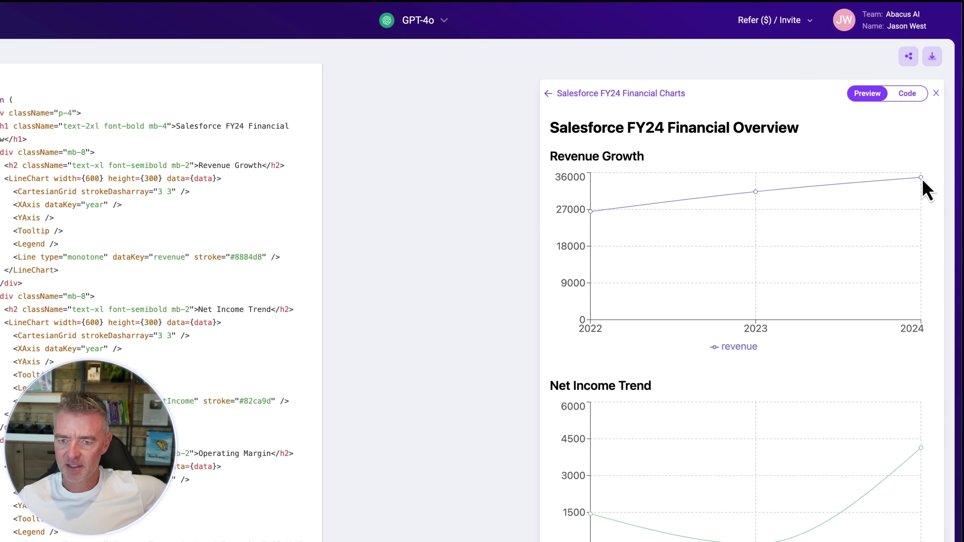
pyautogui.moveTo(897, 185)
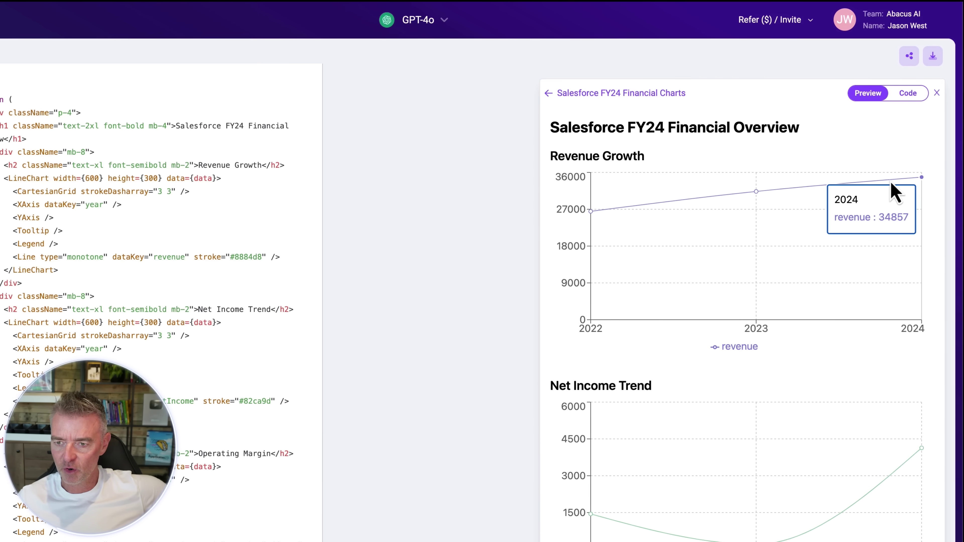
pyautogui.scroll(-4, 673, 415)
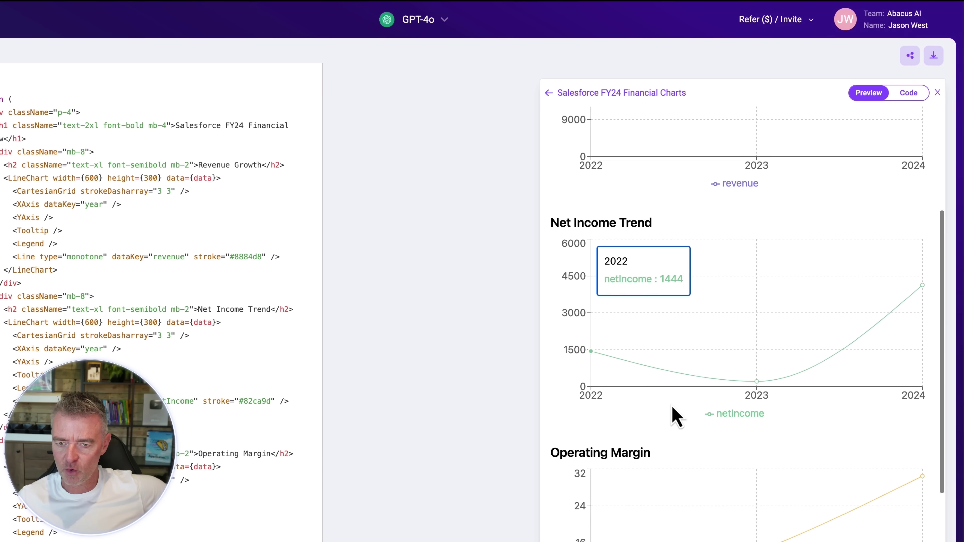
pyautogui.moveTo(905, 310)
pyautogui.scroll(-3, 817, 393)
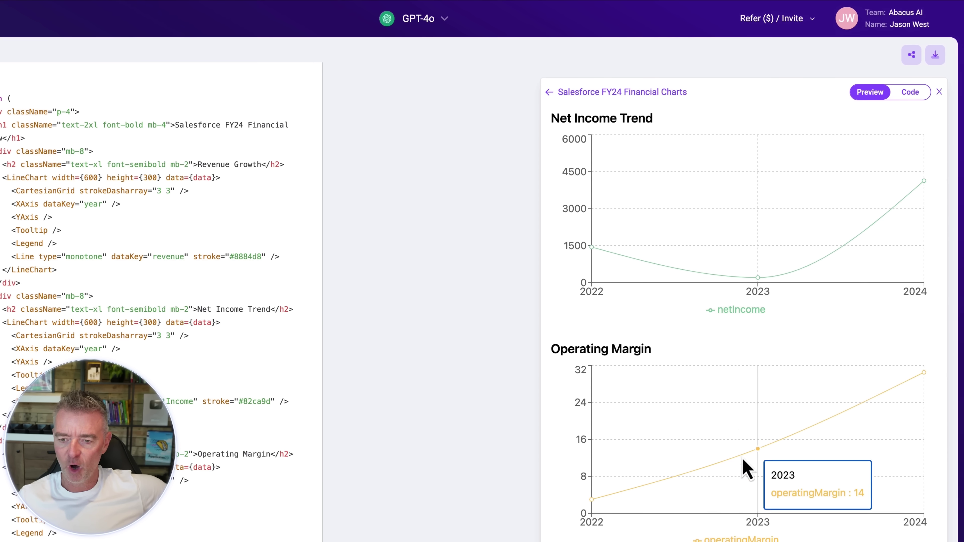
pyautogui.scroll(7, 702, 208)
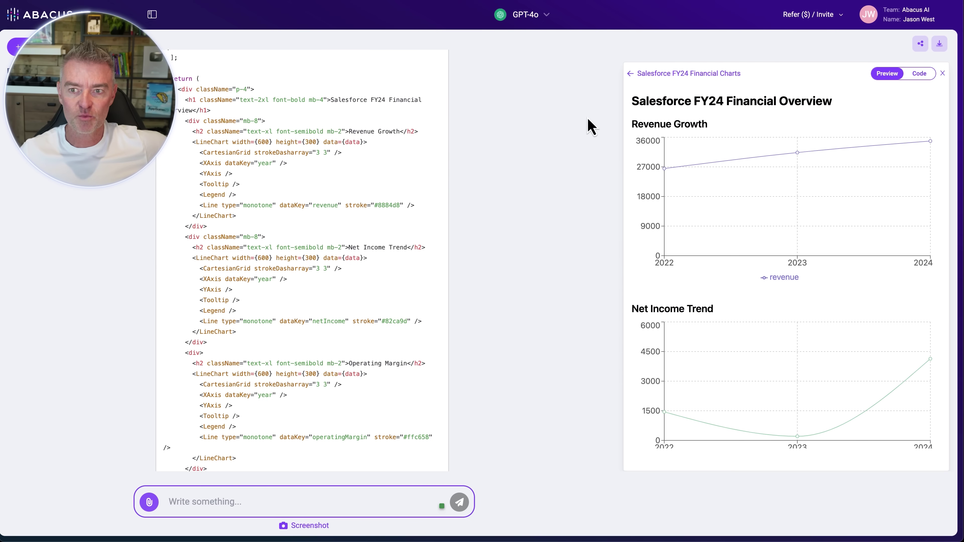
# Select Claude Sonnet 3.5 in the model dropdown, then open a New Chat.
pyautogui.scroll(-4, 273, 340)
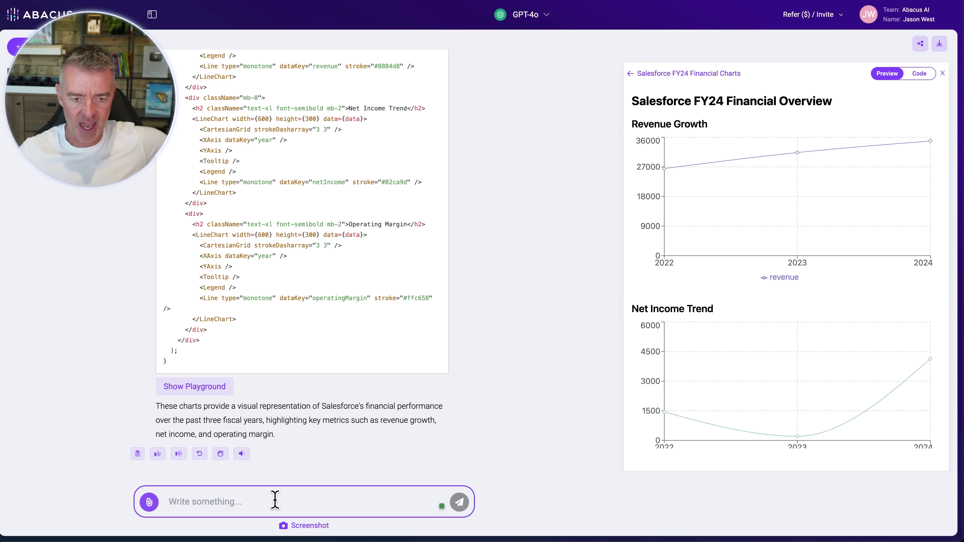
pyautogui.click(525, 14)
pyautogui.click(522, 96)
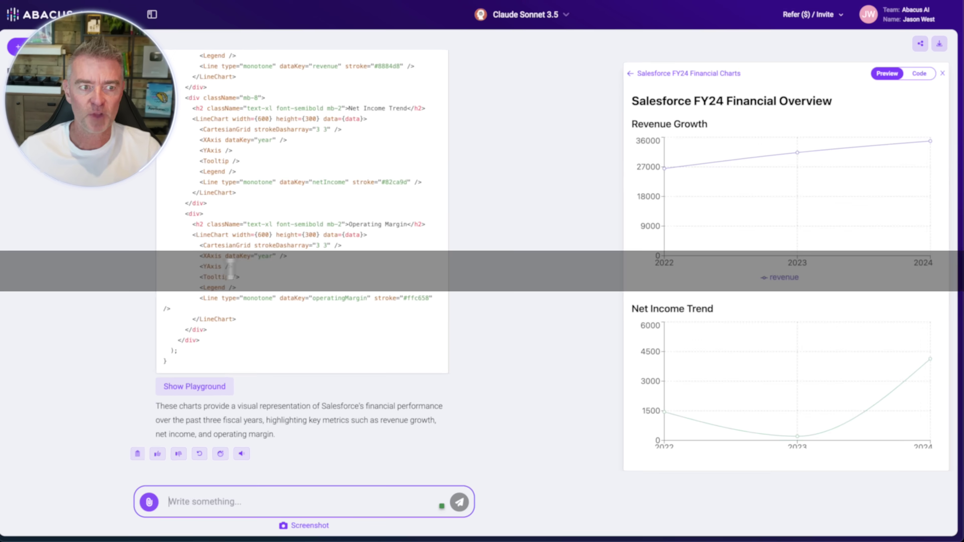
pyautogui.click(40, 50)
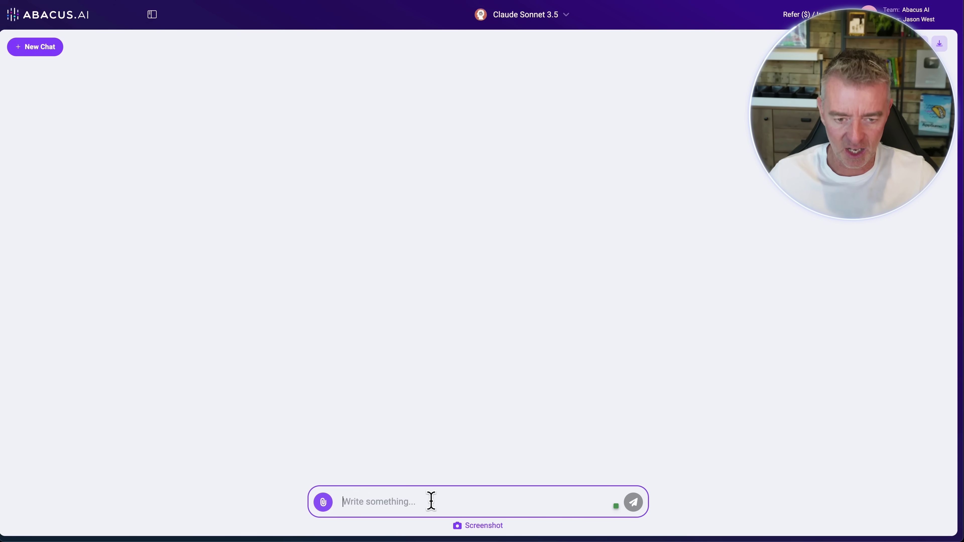
# Paste the 1000-word electric-versus-petrol cars article prompt and send it to Claude.
pyautogui.write('Write me an article about 1000 words long on how electric cars benefit the environment and why they might be better than driving a petrol car.')
pyautogui.hotkey('ctrl', 'Home')
pyautogui.hotkey('shift', 'Right')
pyautogui.hotkey('shift', 'Right')
pyautogui.hotkey('shift', 'Right')
pyautogui.hotkey('shift', 'Right')
pyautogui.hotkey('shift', 'Right')
pyautogui.hotkey('shift', 'Right')
pyautogui.hotkey('shift', 'Right')
pyautogui.hotkey('shift', 'Right')
pyautogui.hotkey('shift', 'Right')
pyautogui.hotkey('shift', 'Right')
pyautogui.hotkey('shift', 'Right')
pyautogui.hotkey('shift', 'Right')
pyautogui.hotkey('shift', 'Right')
pyautogui.hotkey('shift', 'Right')
pyautogui.hotkey('shift', 'Right')
pyautogui.hotkey('shift', 'Right')
pyautogui.hotkey('shift', 'Right')
pyautogui.hotkey('shift', 'Right')
pyautogui.hotkey('shift', 'Right')
pyautogui.hotkey('shift', 'Right')
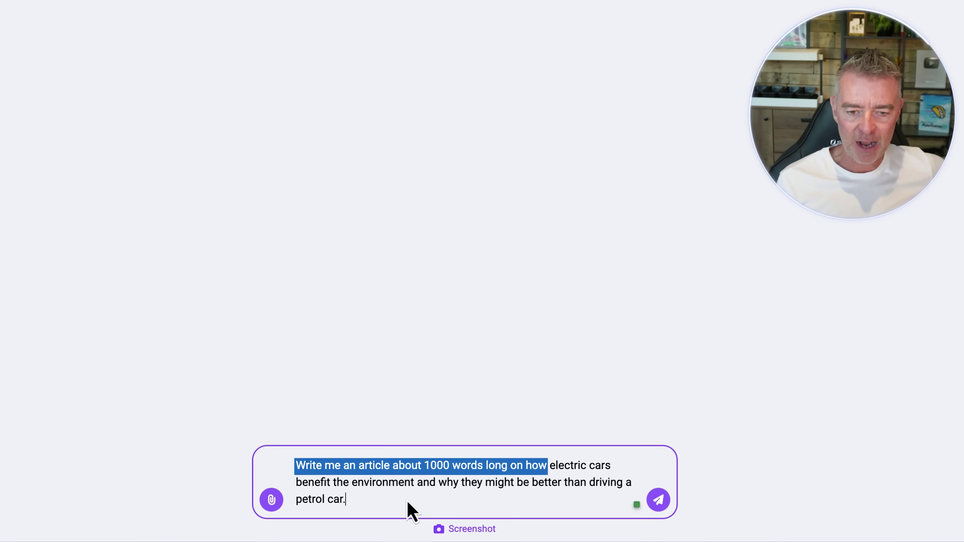
pyautogui.hotkey('shift', 'Right')
pyautogui.hotkey('shift', 'Right')
pyautogui.hotkey('shift', 'Right')
pyautogui.hotkey('shift', 'Right')
pyautogui.hotkey('shift', 'Right')
pyautogui.hotkey('shift', 'Right')
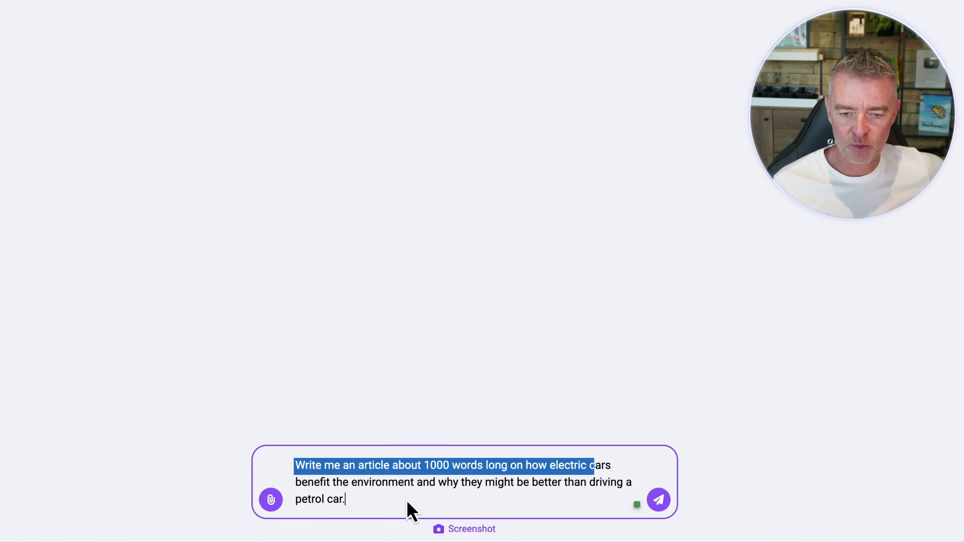
pyautogui.hotkey('shift', 'Right')
pyautogui.hotkey('shift', 'Right')
pyautogui.hotkey('shift', 'Right')
pyautogui.hotkey('shift', 'Right')
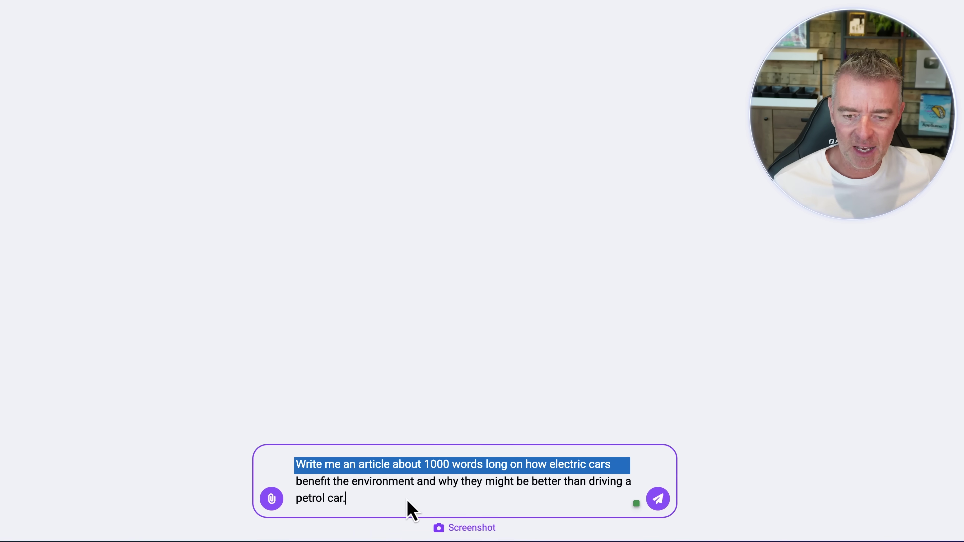
pyautogui.hotkey('shift', 'Right')
pyautogui.hotkey('shift', 'Right')
pyautogui.hotkey('shift', 'Right')
pyautogui.hotkey('shift', 'Right')
pyautogui.hotkey('shift', 'Right')
pyautogui.hotkey('shift', 'Right')
pyautogui.hotkey('shift', 'Right')
pyautogui.hotkey('shift', 'Right')
pyautogui.hotkey('shift', 'Right')
pyautogui.hotkey('shift', 'Right')
pyautogui.hotkey('shift', 'Right')
pyautogui.hotkey('shift', 'Right')
pyautogui.hotkey('shift', 'Right')
pyautogui.hotkey('shift', 'Right')
pyautogui.hotkey('shift', 'Right')
pyautogui.hotkey('shift', 'Right')
pyautogui.hotkey('shift', 'Right')
pyautogui.hotkey('shift', 'Right')
pyautogui.hotkey('shift', 'Right')
pyautogui.hotkey('shift', 'Right')
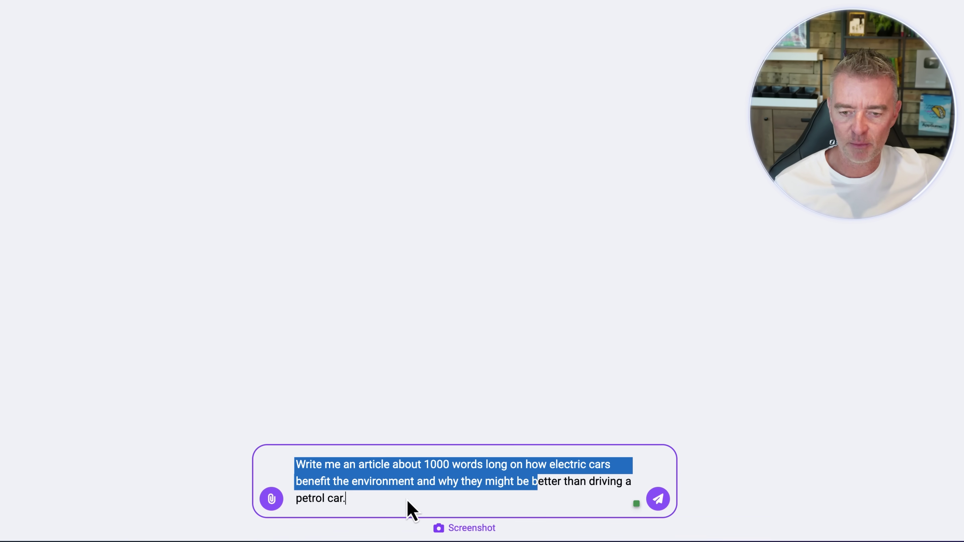
pyautogui.hotkey('shift', 'Right')
pyautogui.hotkey('shift', 'Right')
pyautogui.hotkey('shift', 'Right')
pyautogui.hotkey('shift', 'Right')
pyautogui.hotkey('shift', 'Right')
pyautogui.hotkey('shift', 'Right')
pyautogui.hotkey('shift', 'Right')
pyautogui.hotkey('shift', 'Right')
pyautogui.hotkey('shift', 'Right')
pyautogui.hotkey('shift', 'Right')
pyautogui.hotkey('shift', 'Right')
pyautogui.hotkey('shift', 'Right')
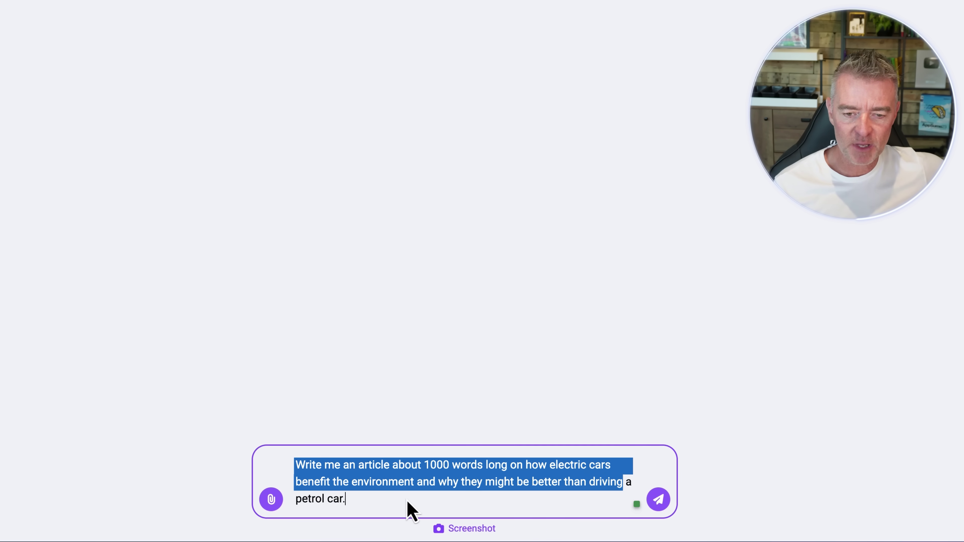
pyautogui.hotkey('shift', 'Right')
pyautogui.hotkey('shift', 'Right')
pyautogui.hotkey('shift', 'Right')
pyautogui.hotkey('shift', 'Right')
pyautogui.hotkey('shift', 'Right')
pyautogui.hotkey('shift', 'Right')
pyautogui.hotkey('shift', 'Right')
pyautogui.hotkey('shift', 'Right')
pyautogui.hotkey('shift', 'Right')
pyautogui.hotkey('shift', 'Right')
pyautogui.hotkey('shift', 'Right')
pyautogui.hotkey('shift', 'Right')
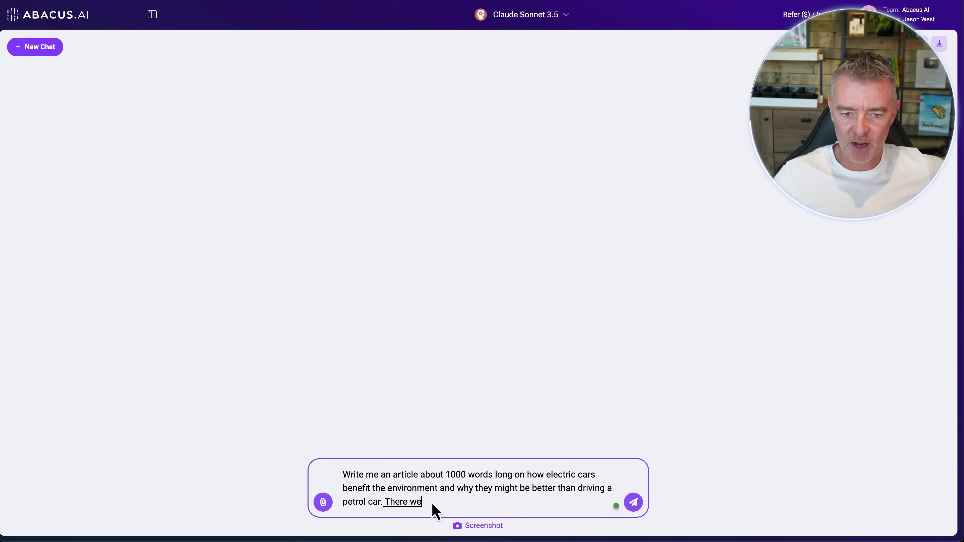
pyautogui.press('Return')
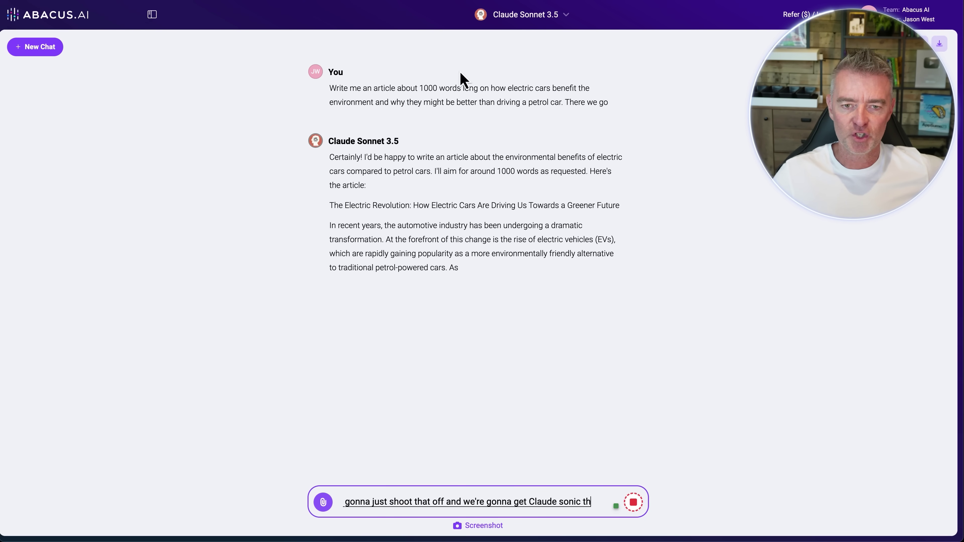
pyautogui.scroll(5, 476, 235)
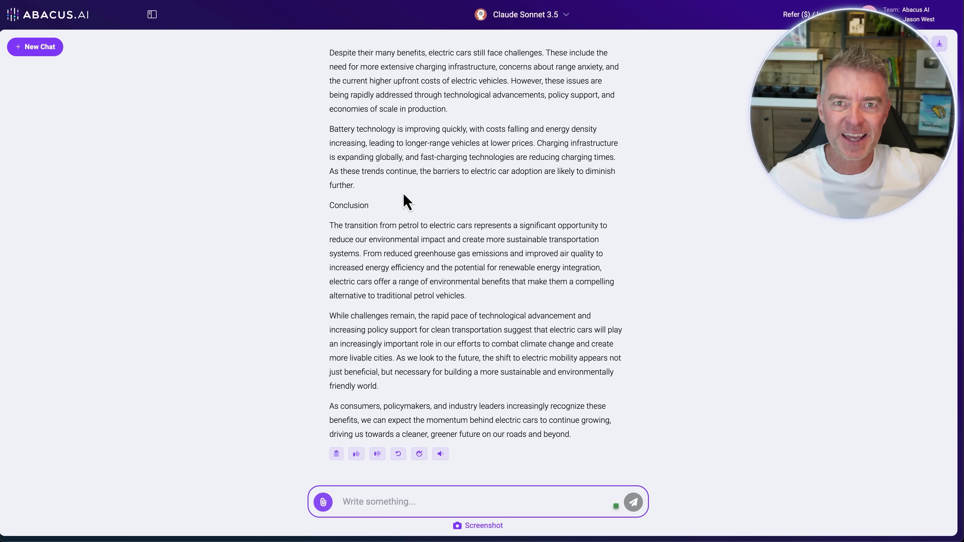
pyautogui.scroll(20, 406, 202)
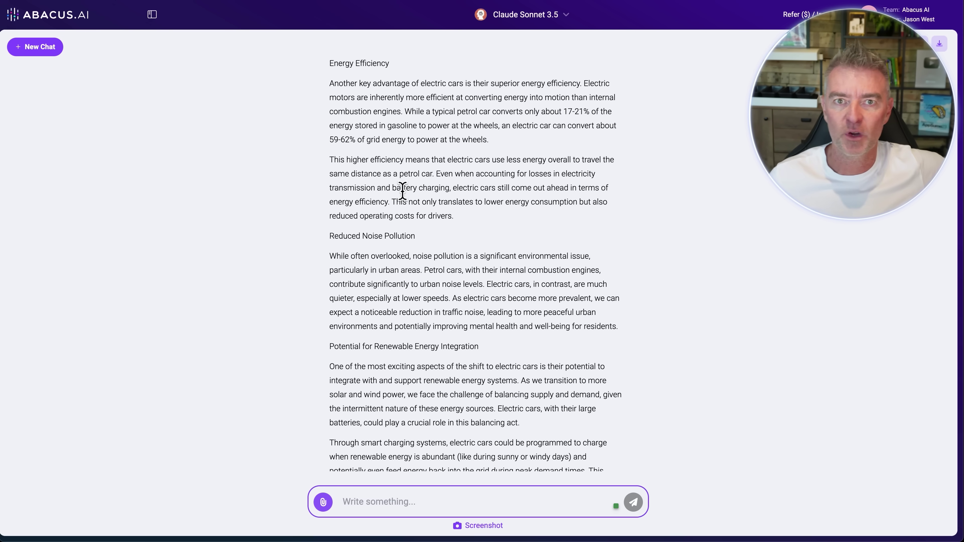
pyautogui.scroll(20, 384, 198)
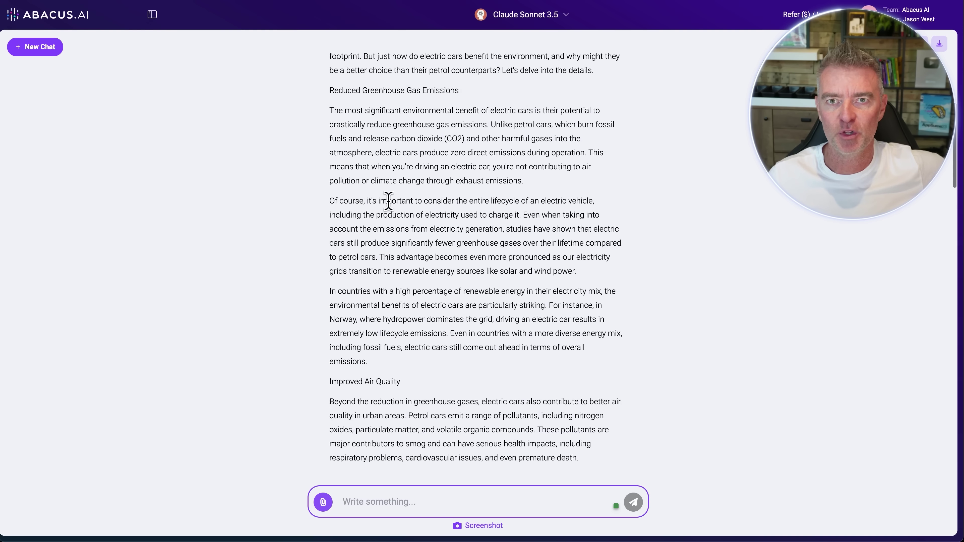
pyautogui.scroll(4, 388, 200)
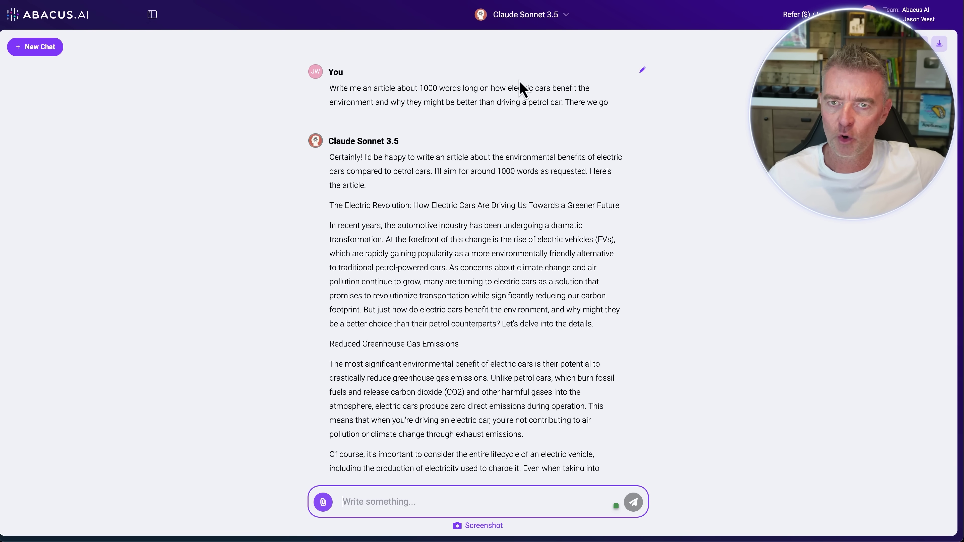
pyautogui.scroll(-20, 499, 240)
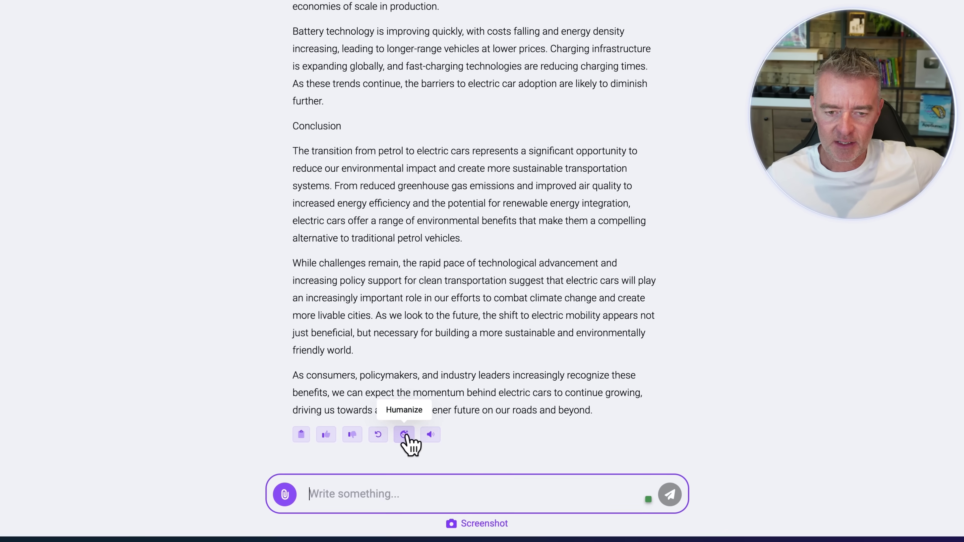
# Humanize the article reply with the Funny and Clever tone and regenerate it.
pyautogui.click(403, 434)
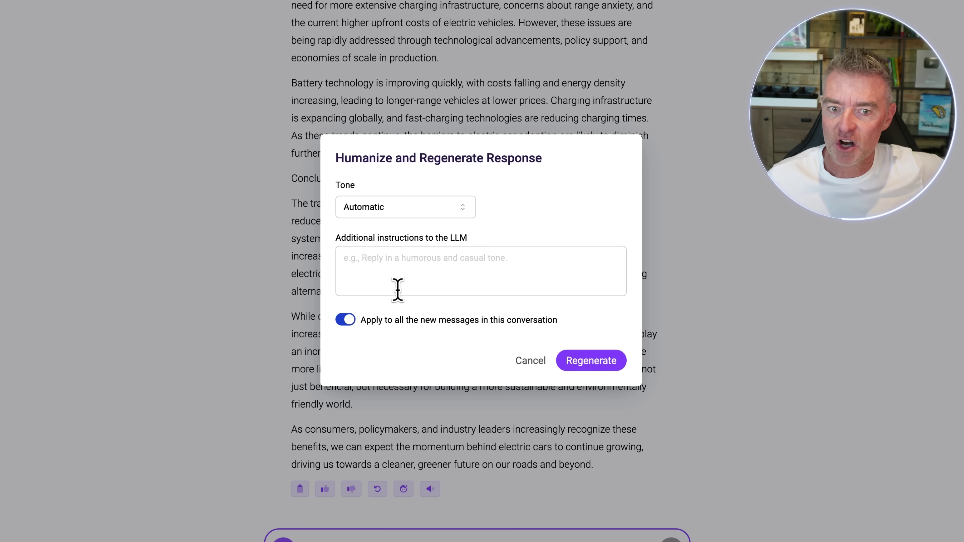
pyautogui.click(437, 210)
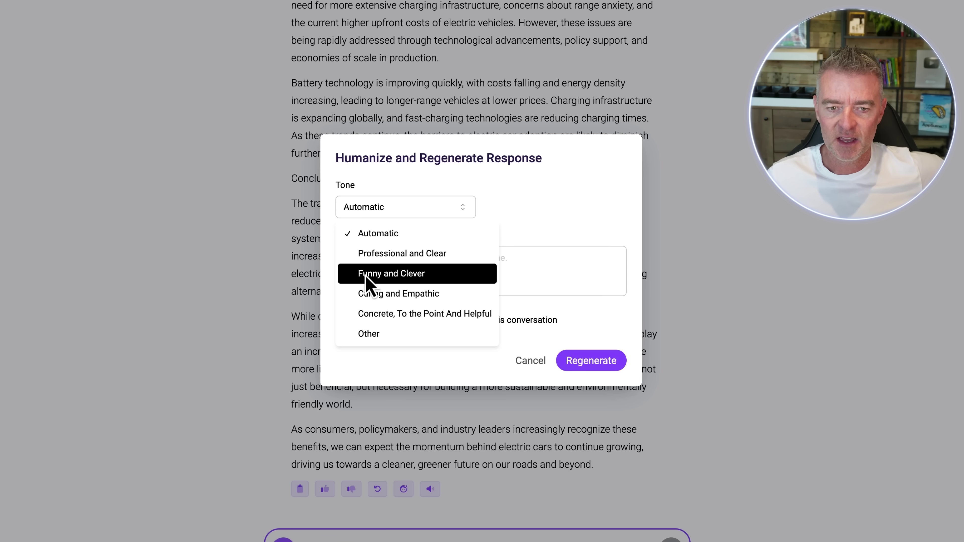
pyautogui.click(396, 274)
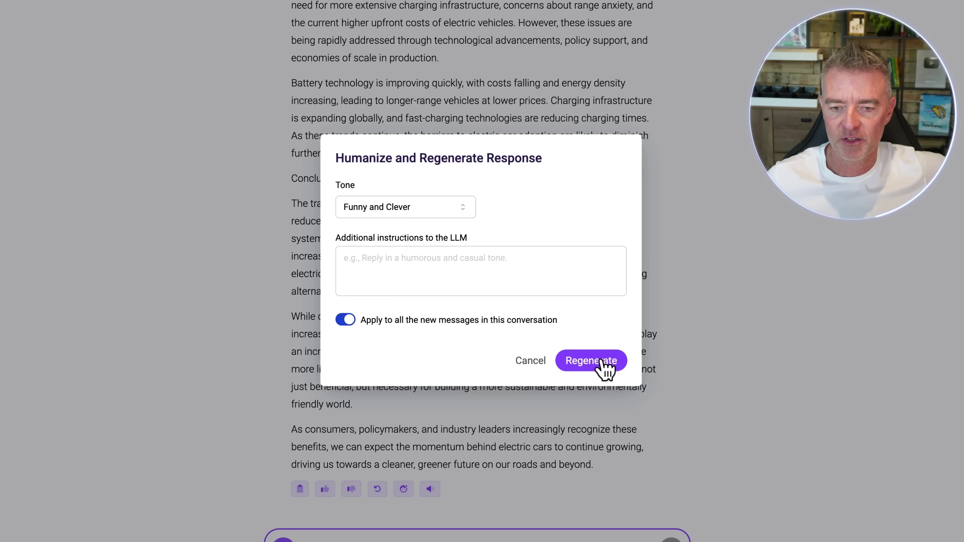
pyautogui.click(596, 367)
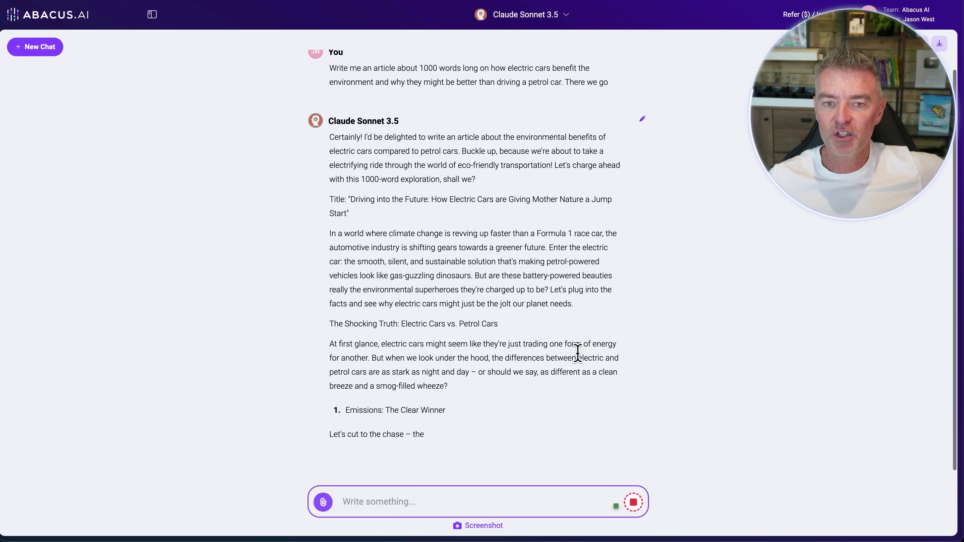
pyautogui.scroll(5, 496, 154)
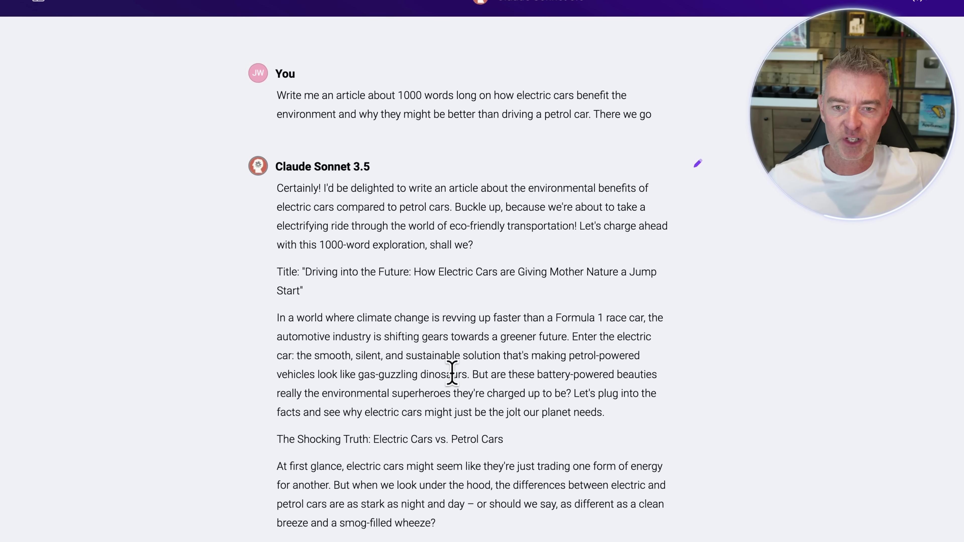
pyautogui.scroll(-2, 452, 374)
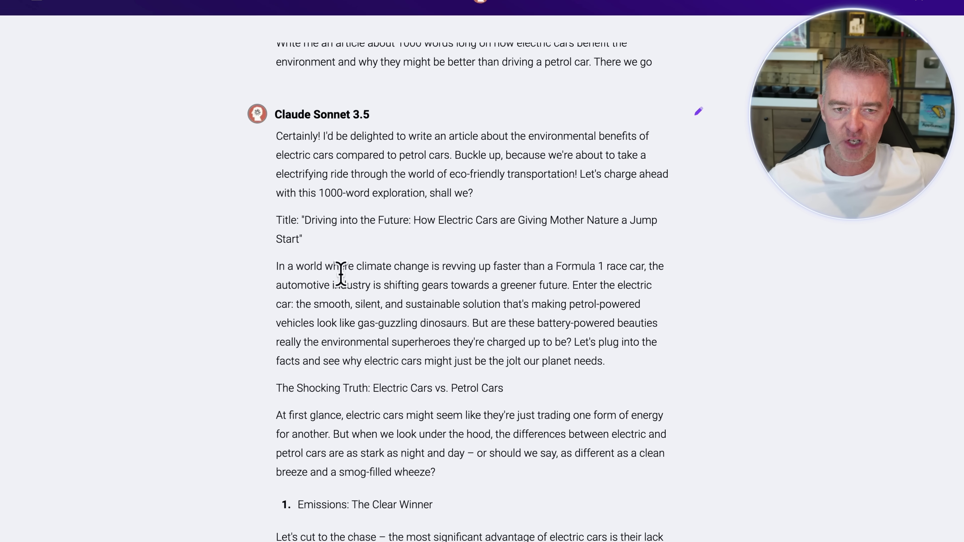
pyautogui.scroll(-5, 569, 497)
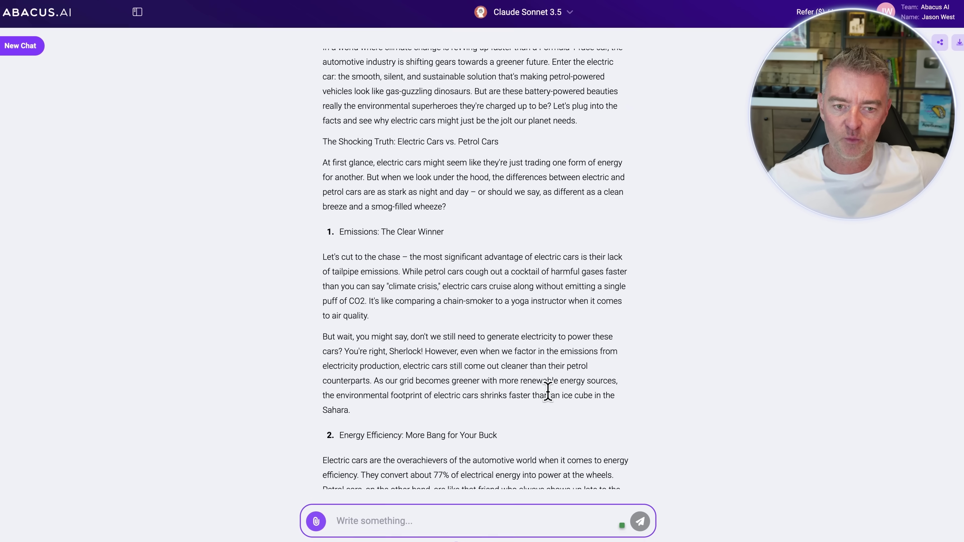
pyautogui.scroll(-5, 548, 391)
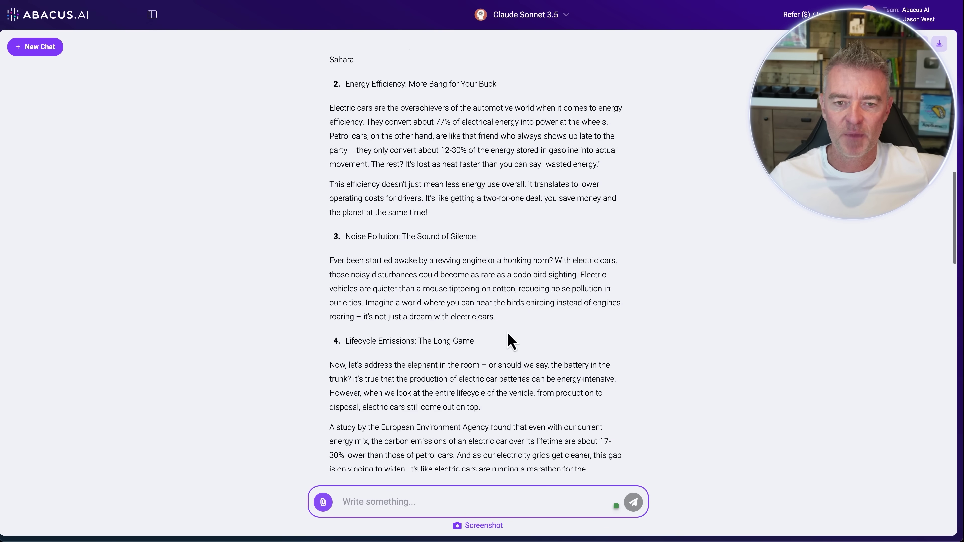
pyautogui.scroll(-15, 507, 330)
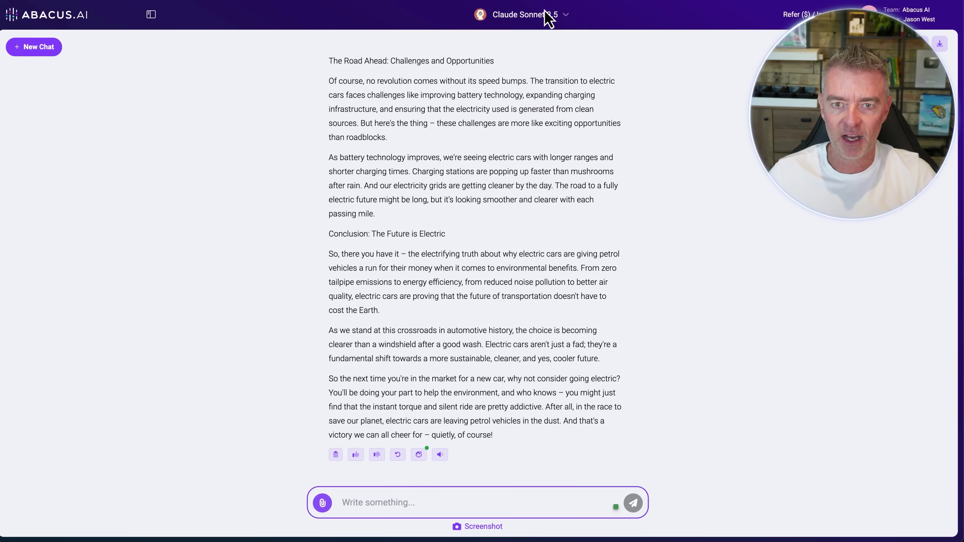
# Switch the model to Llama-3.1 405B and review its table-of-contents reply.
pyautogui.click(549, 16)
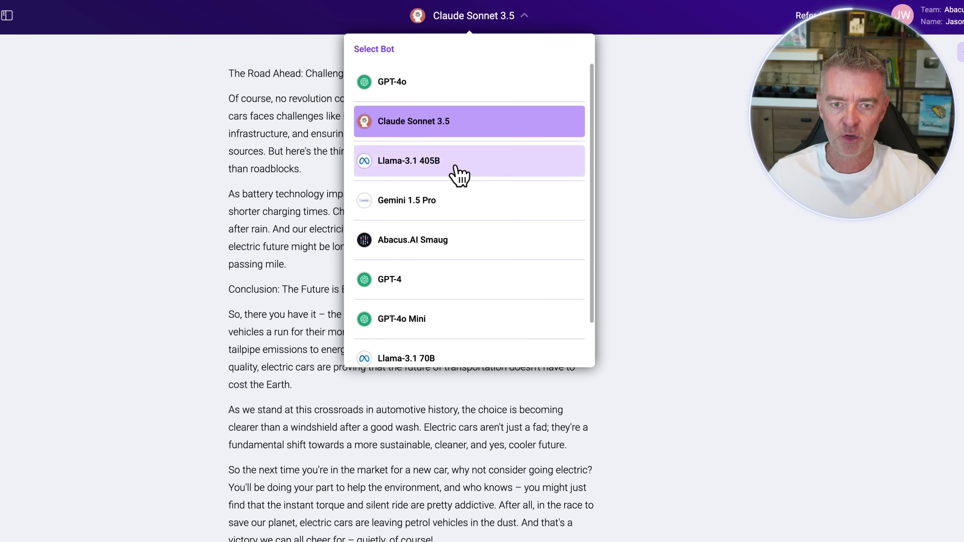
pyautogui.click(456, 169)
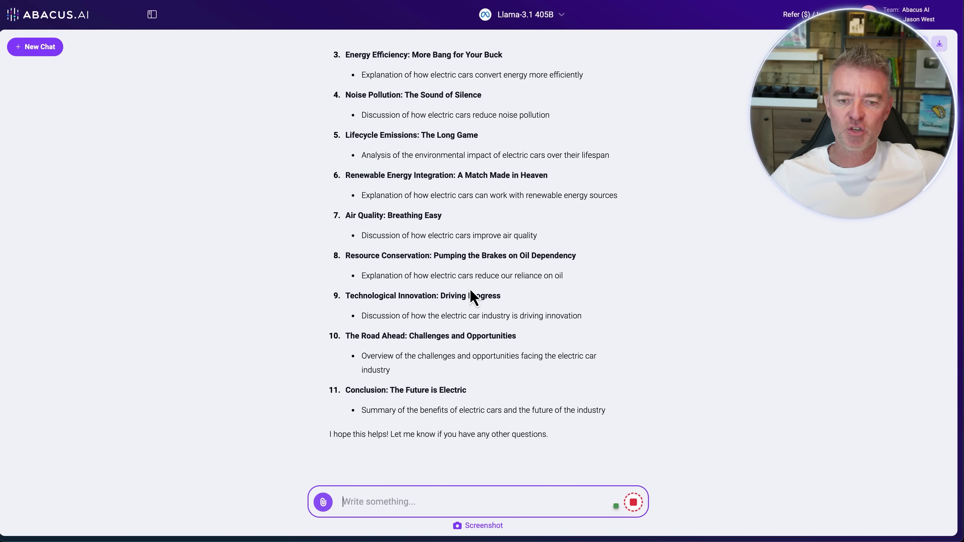
pyautogui.scroll(2, 472, 296)
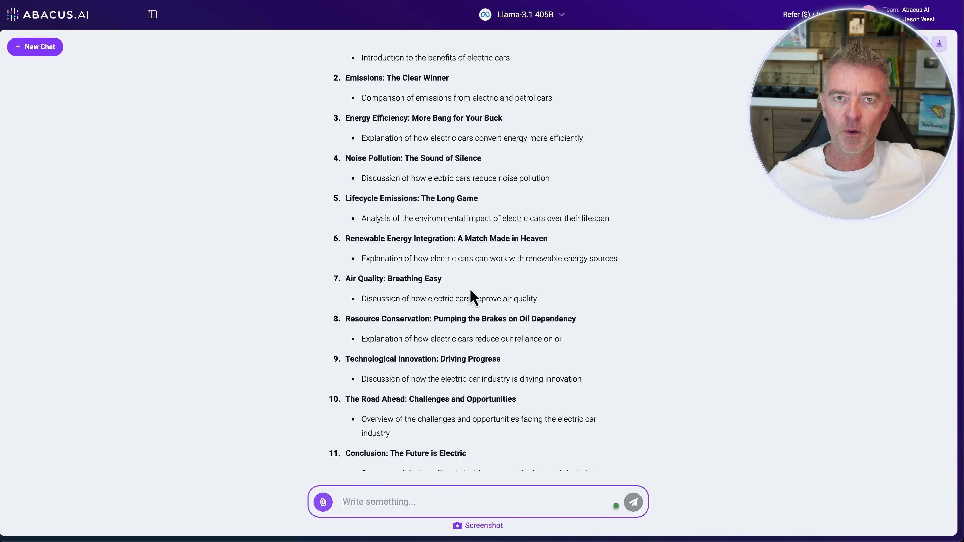
pyautogui.scroll(5, 473, 296)
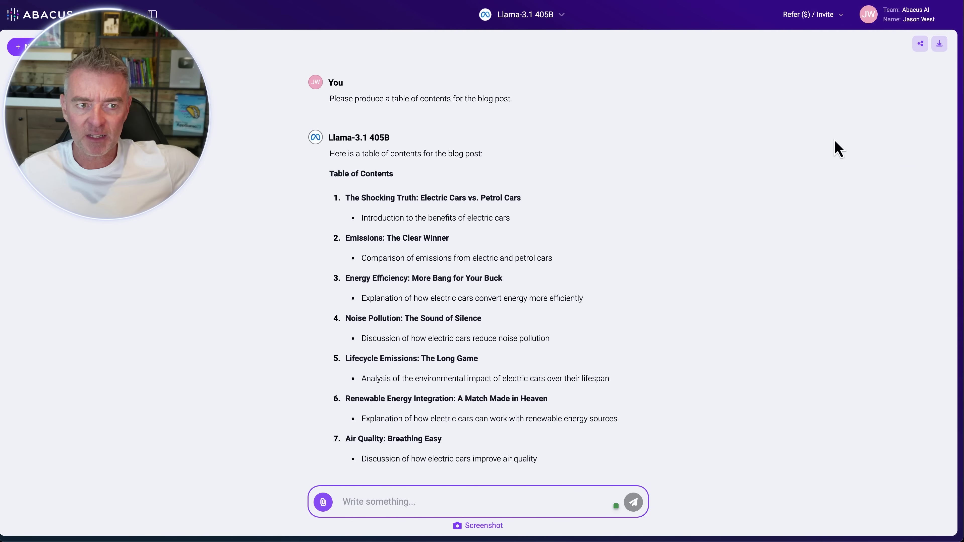
# Choose the Dark theme from the account menu and reveal the past-chats sidebar.
pyautogui.click(890, 23)
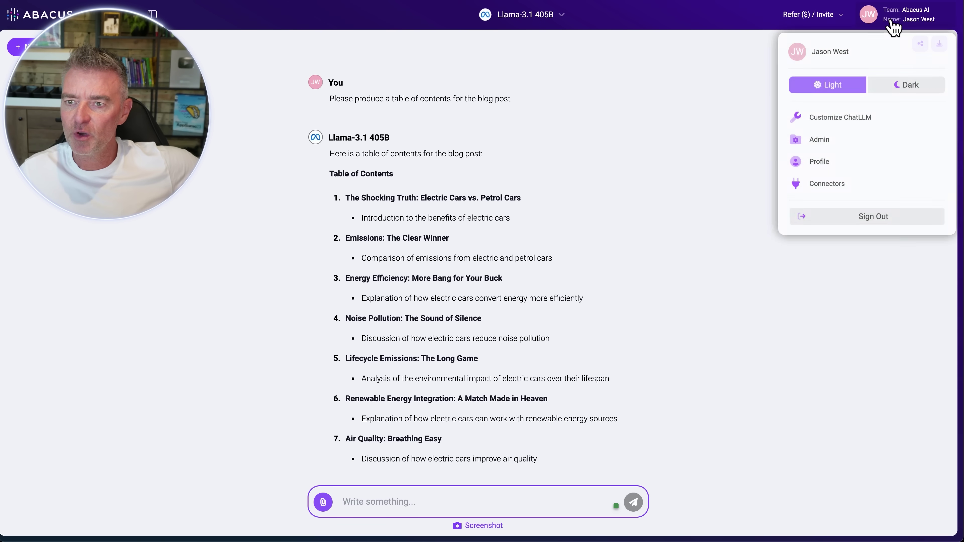
pyautogui.click(910, 88)
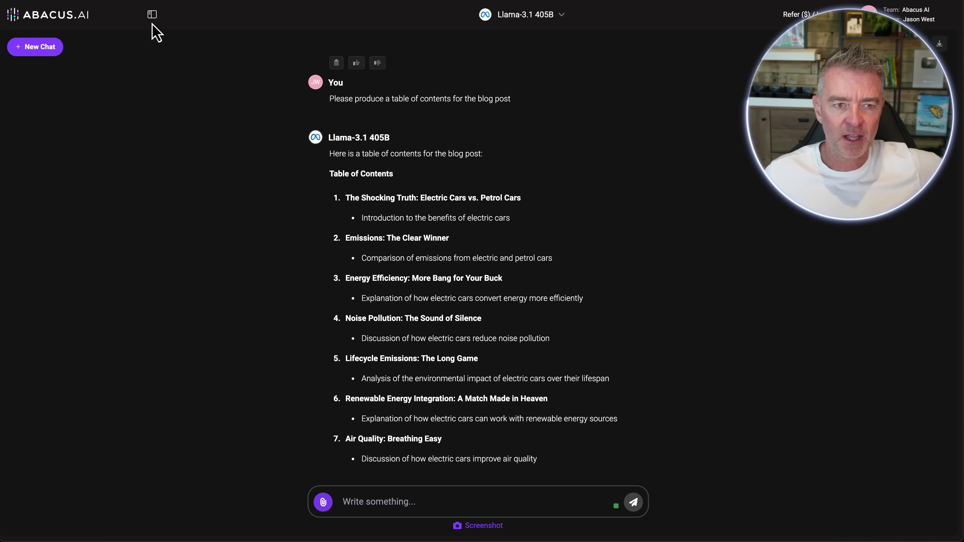
pyautogui.click(152, 15)
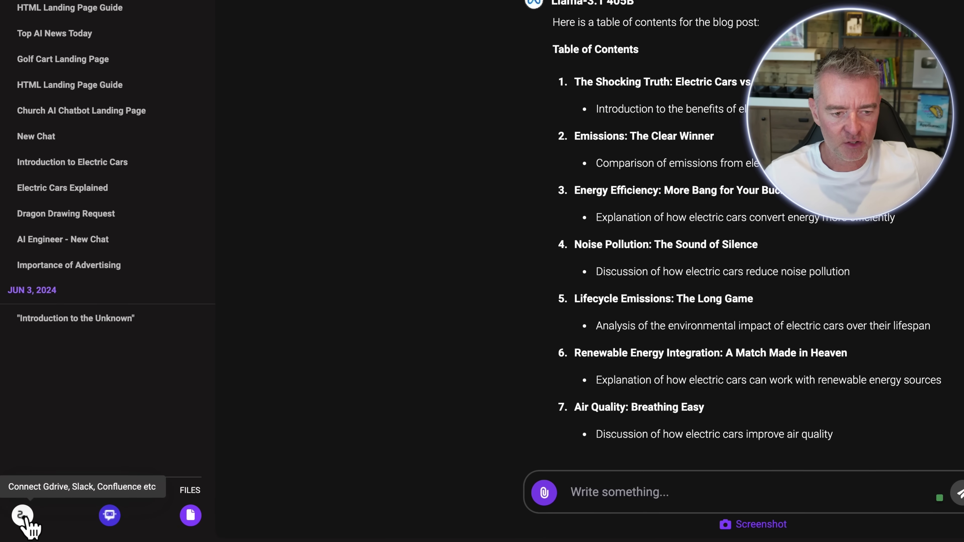
# Open Connected Services, browse the Select a Service tiles, then cancel without connecting.
pyautogui.click(24, 517)
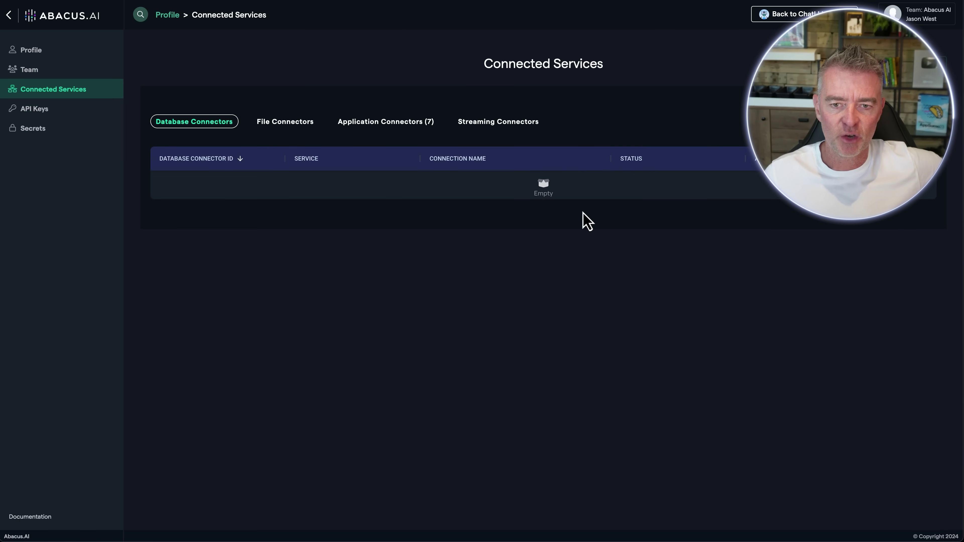
pyautogui.click(907, 121)
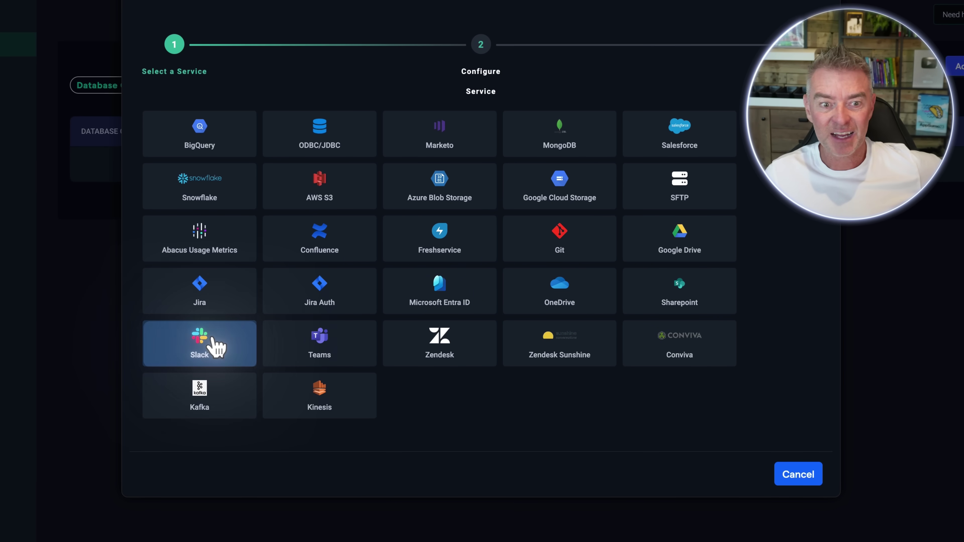
pyautogui.click(444, 359)
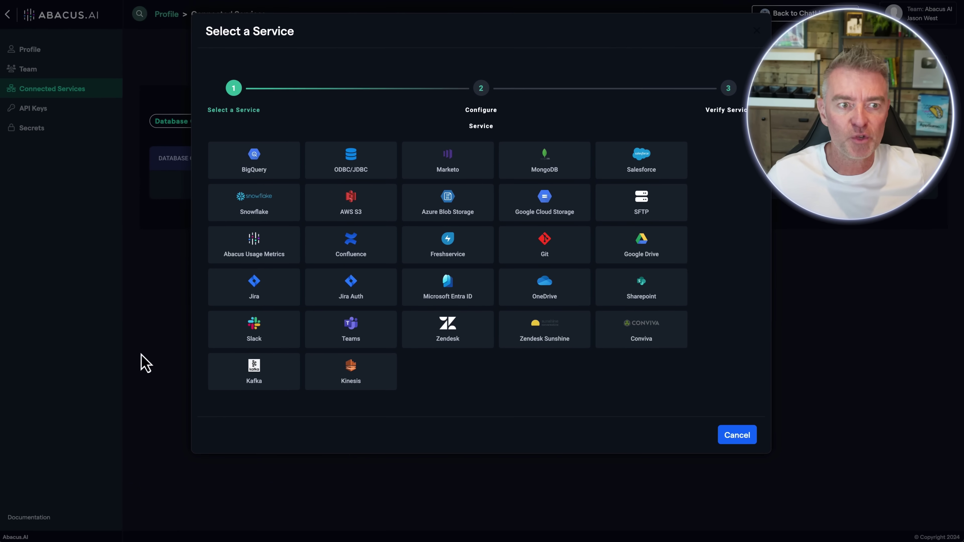
pyautogui.click(736, 436)
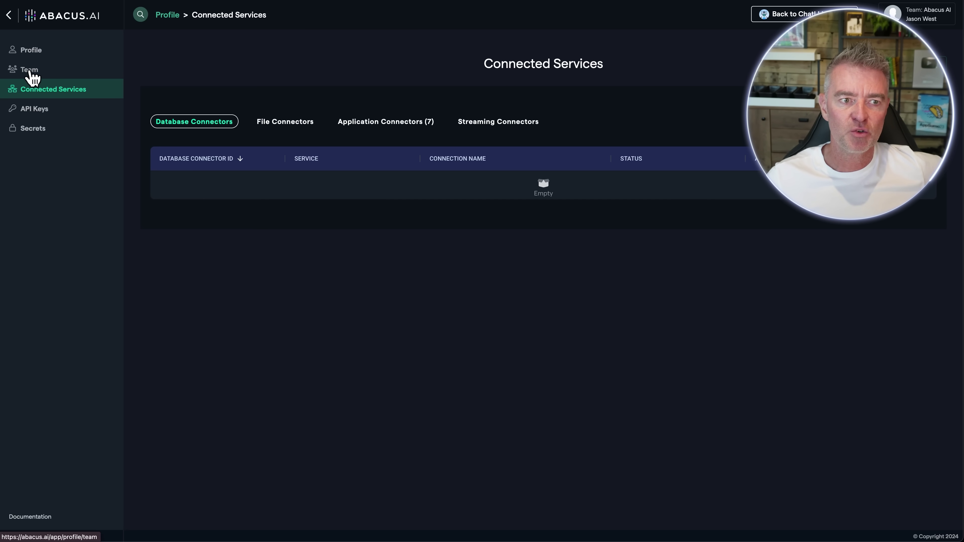
# Open the Team page in the profile settings.
pyautogui.click(30, 72)
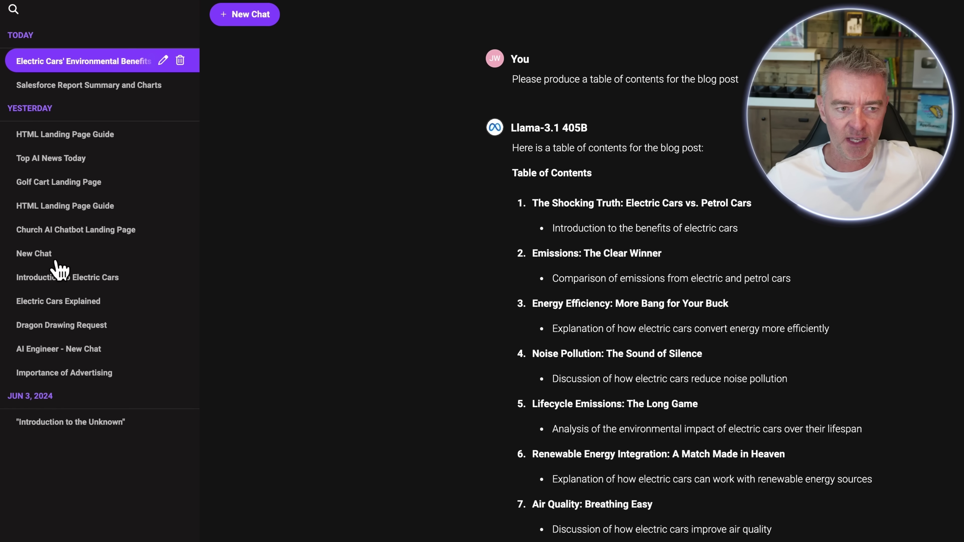
# Open the Church AI Chatbot Landing Page chat from the history sidebar.
pyautogui.click(37, 222)
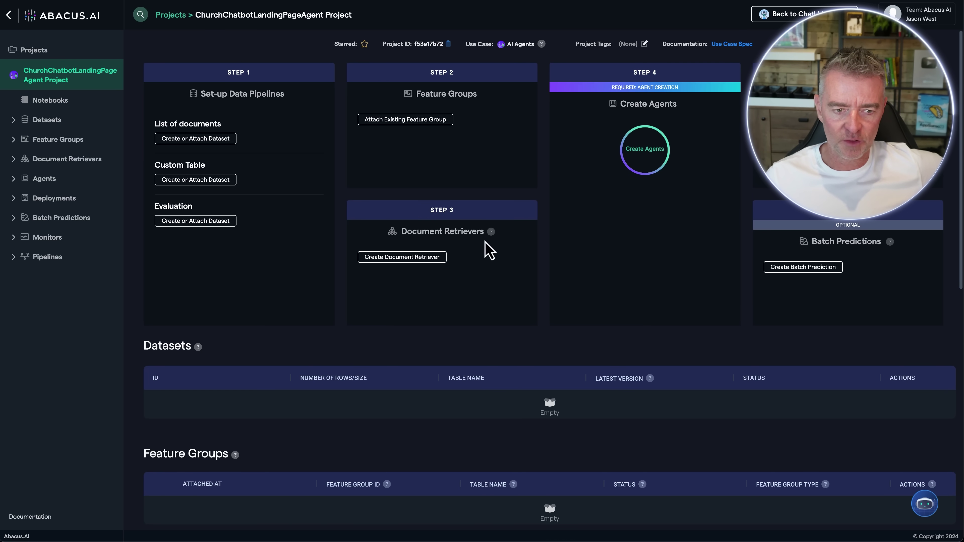
pyautogui.scroll(-10, 539, 186)
pyautogui.scroll(10, 539, 186)
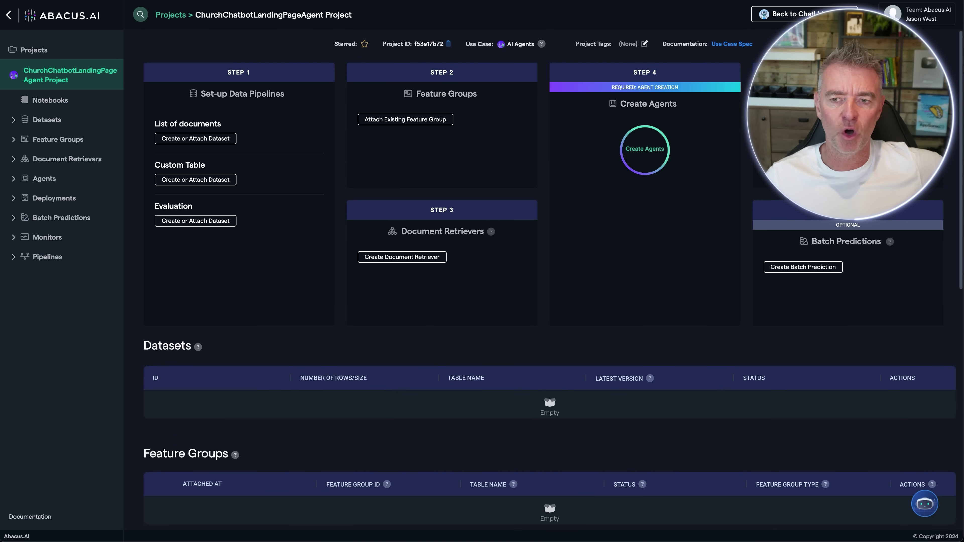
pyautogui.hotkey('ctrl', 'Tab')
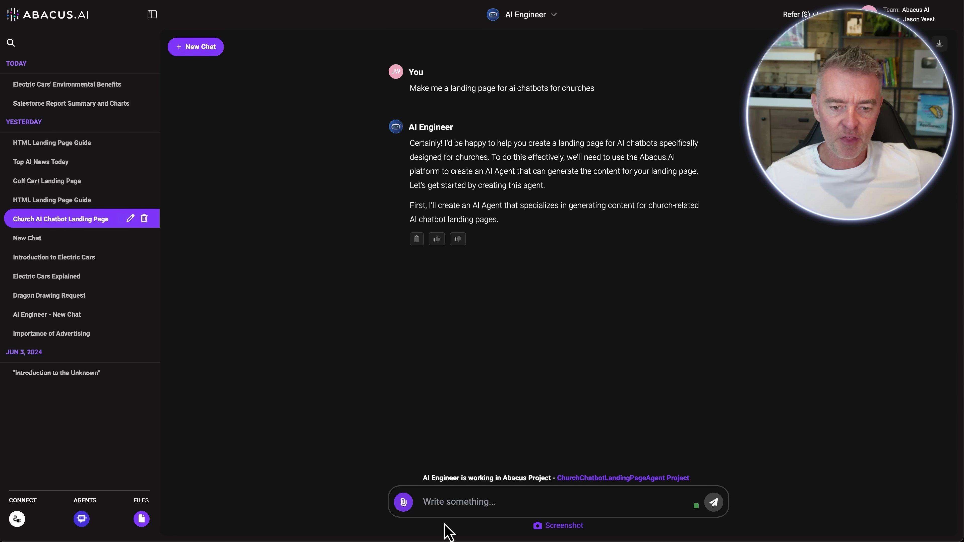
# Start a new GPT-4o chat and paste the sunset-road car image prompt.
pyautogui.click(193, 52)
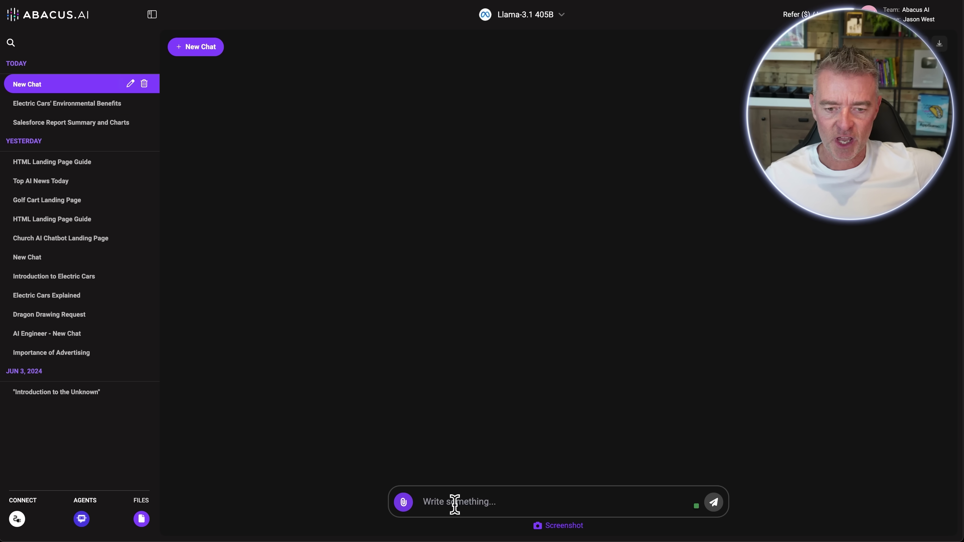
pyautogui.click(558, 17)
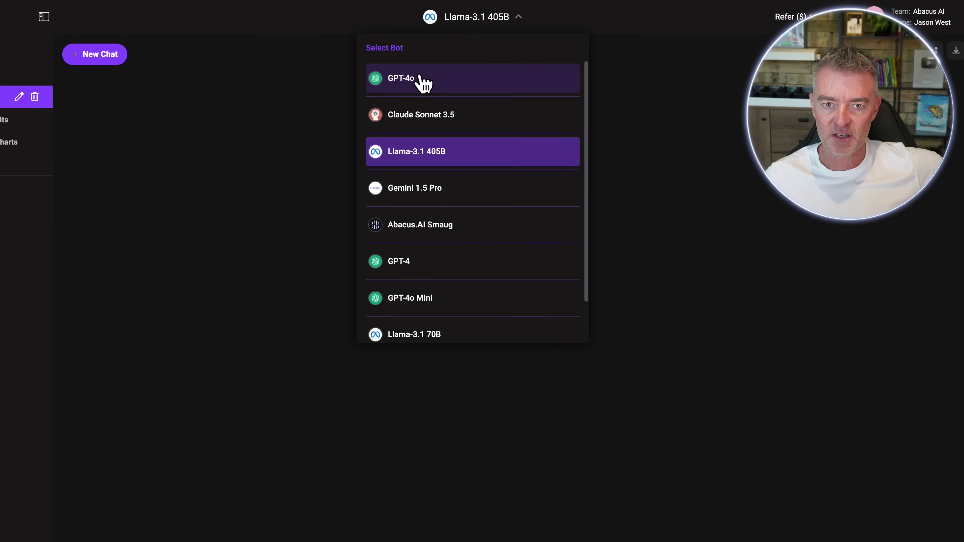
pyautogui.click(420, 78)
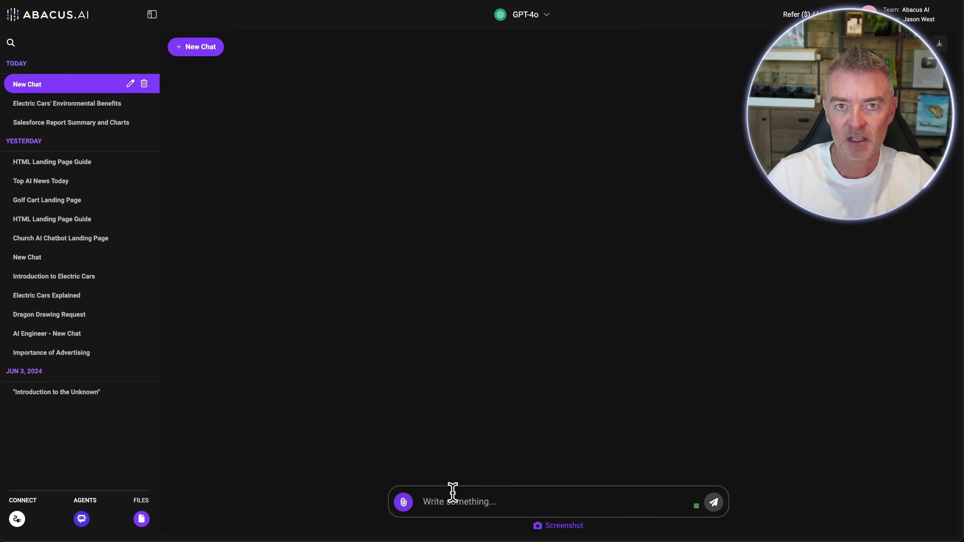
pyautogui.write('Can you create an image of a car driving away down a beautiful road into the sunset?')
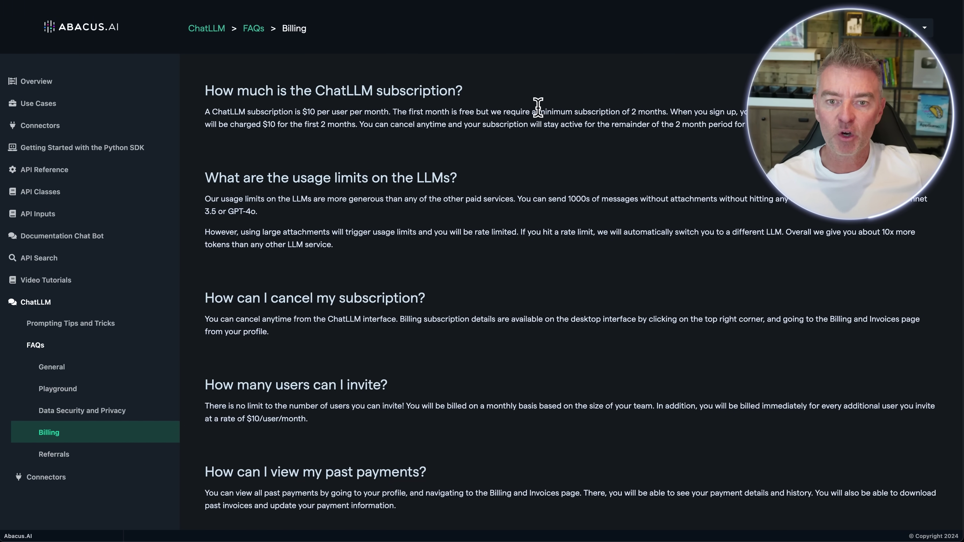
# Highlight the Billing FAQ's two-month minimum subscription requirement, then scroll further down the FAQ.
pyautogui.moveTo(538, 112); pyautogui.dragTo(659, 107)
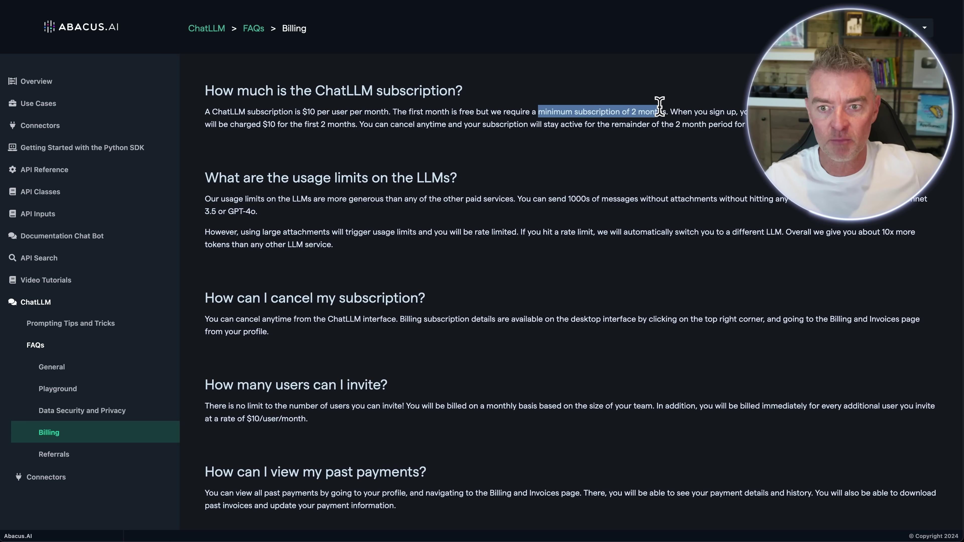
pyautogui.click(659, 106)
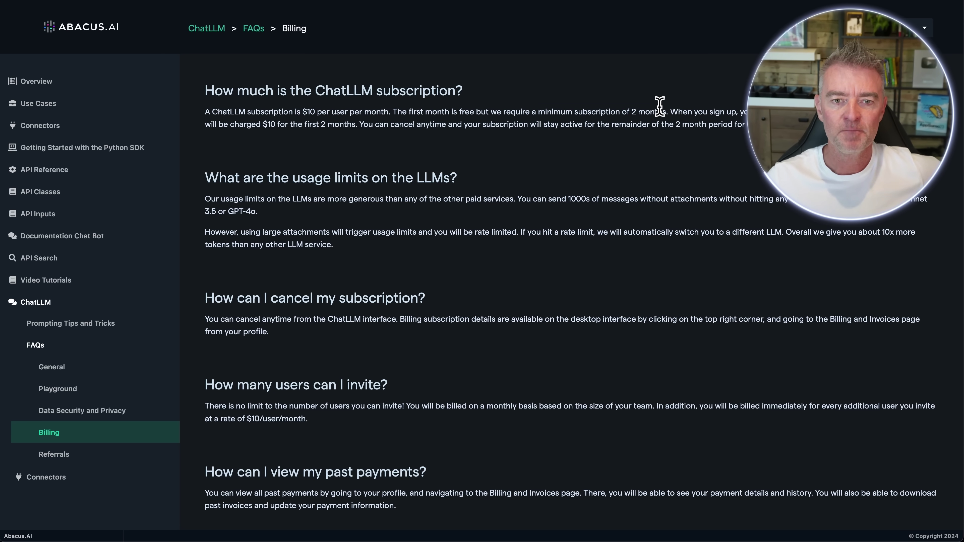
pyautogui.scroll(-2, 571, 315)
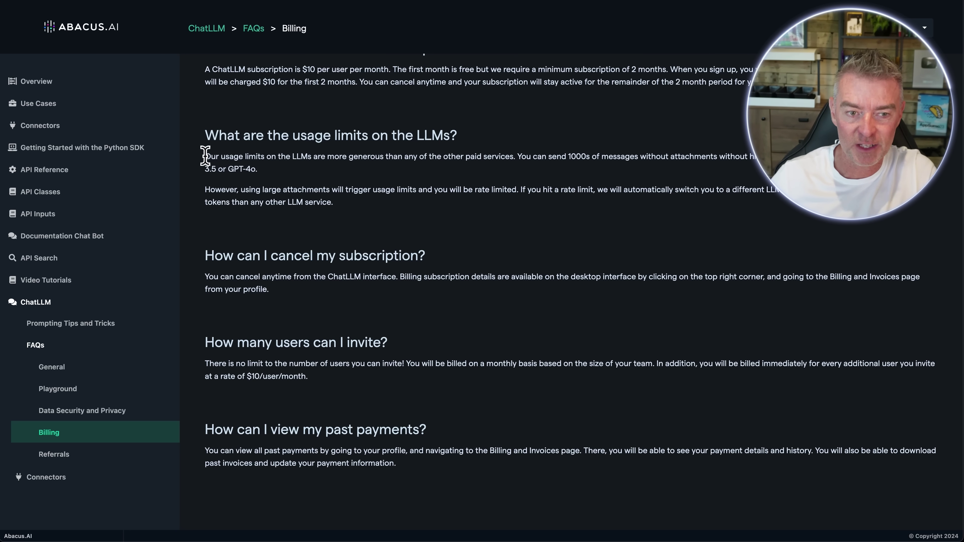
# Highlight the usage-limits explanation and the unlimited-user invites answer in the Billing FAQ.
pyautogui.moveTo(205, 156); pyautogui.dragTo(365, 152)
pyautogui.click(365, 152)
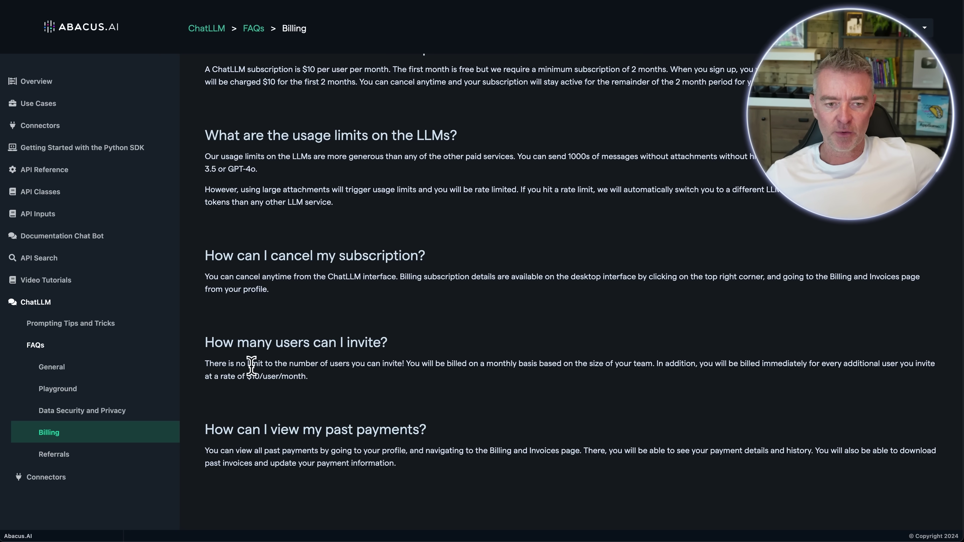
pyautogui.moveTo(257, 365); pyautogui.dragTo(657, 383)
pyautogui.click(581, 373)
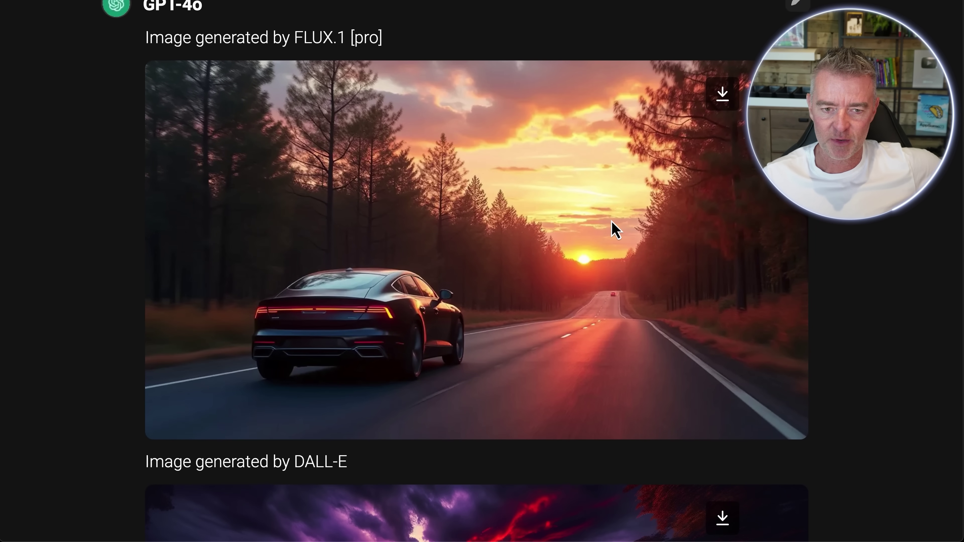
# Scroll up and down the Car Driving into Sunset chat to compare the FLUX.1 [pro] and DALL-E images.
pyautogui.scroll(1, 395, 340)
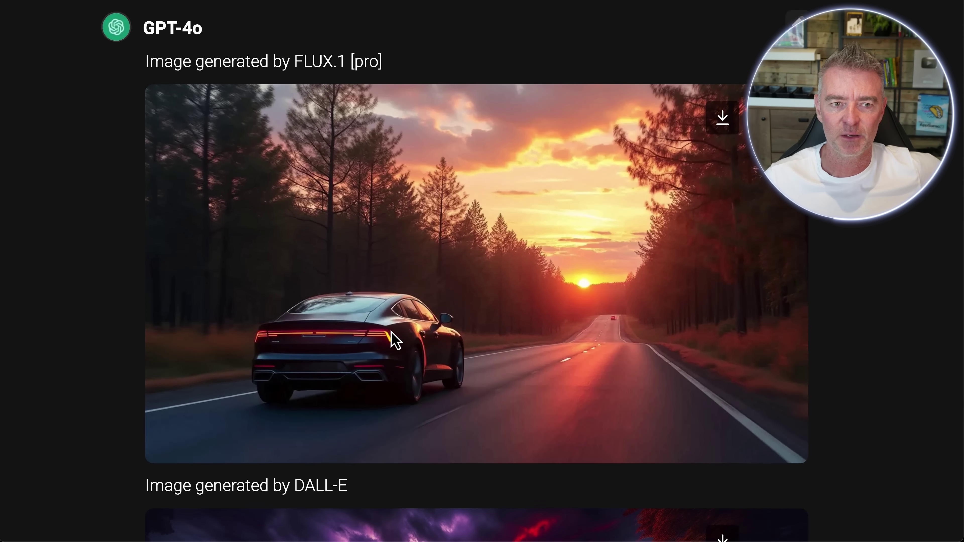
pyautogui.scroll(-6, 394, 340)
pyautogui.scroll(-7, 394, 340)
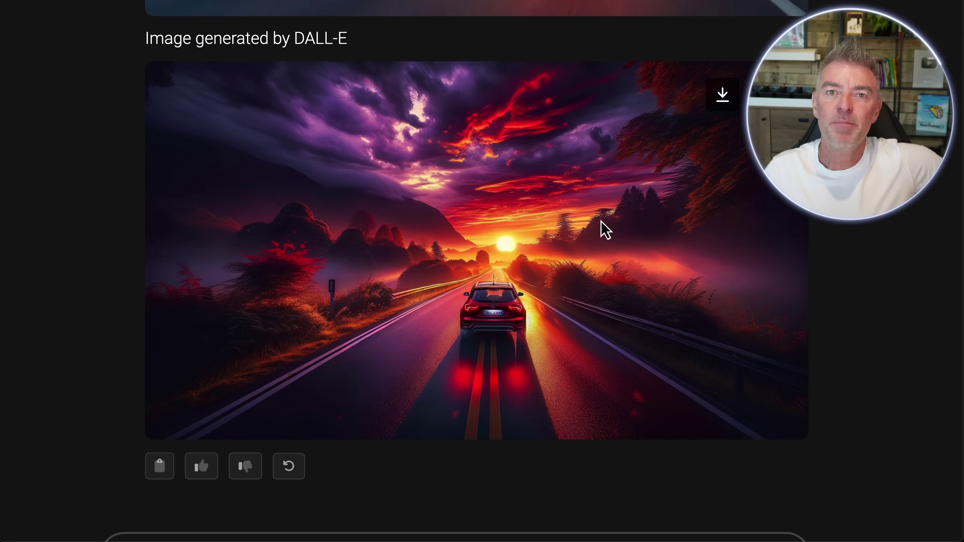
pyautogui.scroll(6, 605, 230)
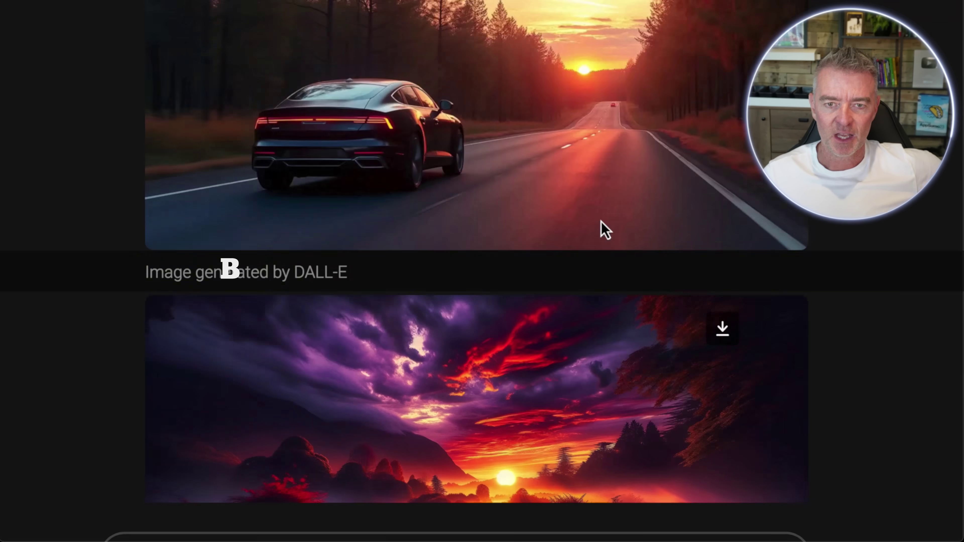
pyautogui.scroll(5, 603, 226)
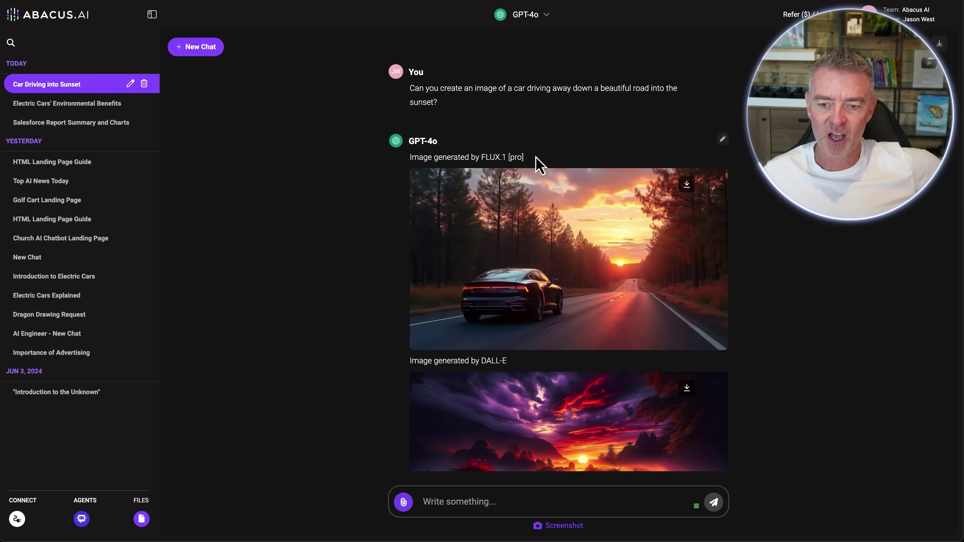
# Open the Electric Cars' Environmental Benefits chat from the sidebar.
pyautogui.scroll(-3, 539, 165)
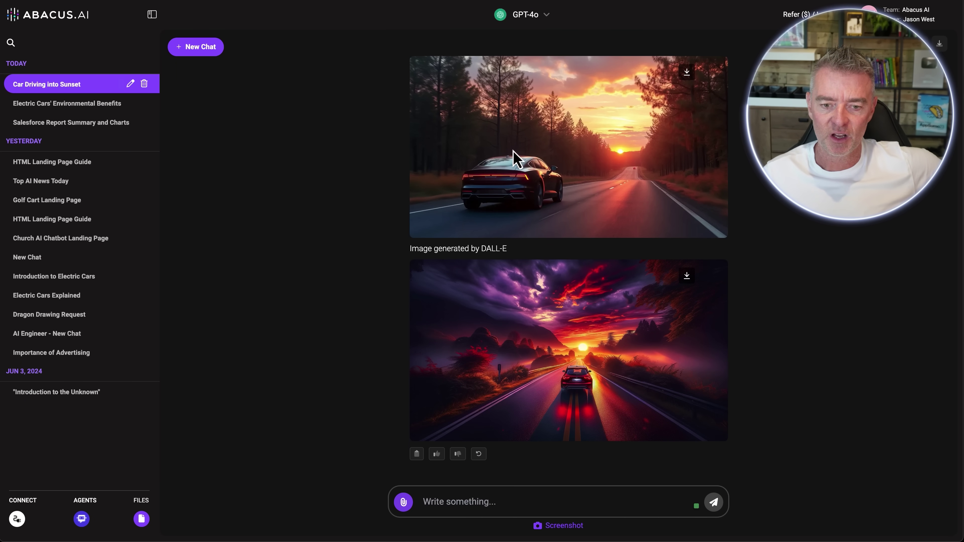
pyautogui.scroll(3, 517, 162)
pyautogui.click(91, 106)
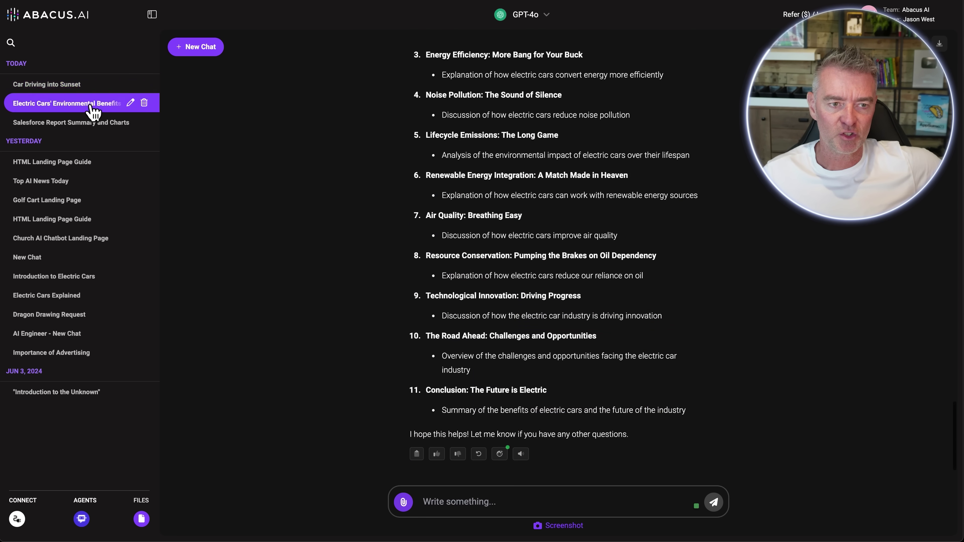
# Try Text To Speech on the article outline reply, then dismiss the audio panel.
pyautogui.click(521, 454)
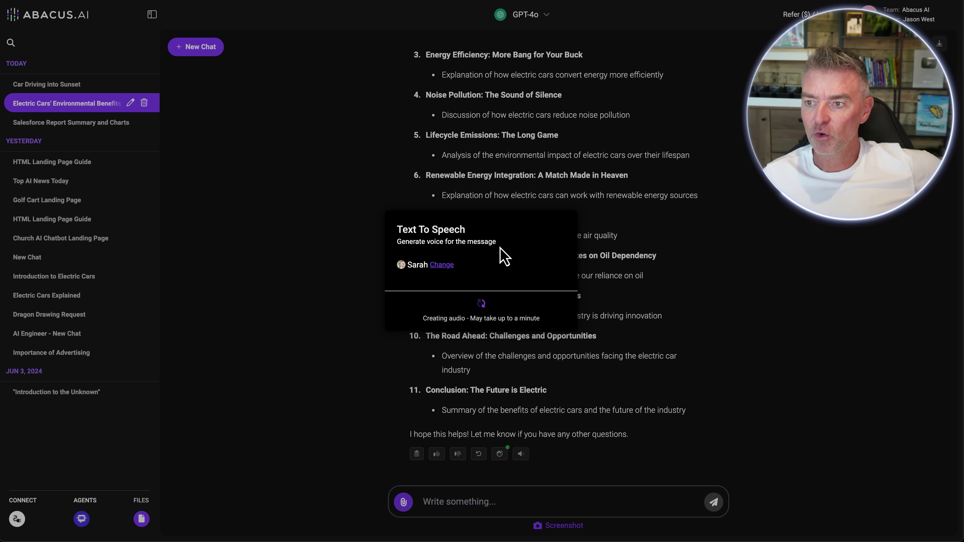
pyautogui.click(659, 374)
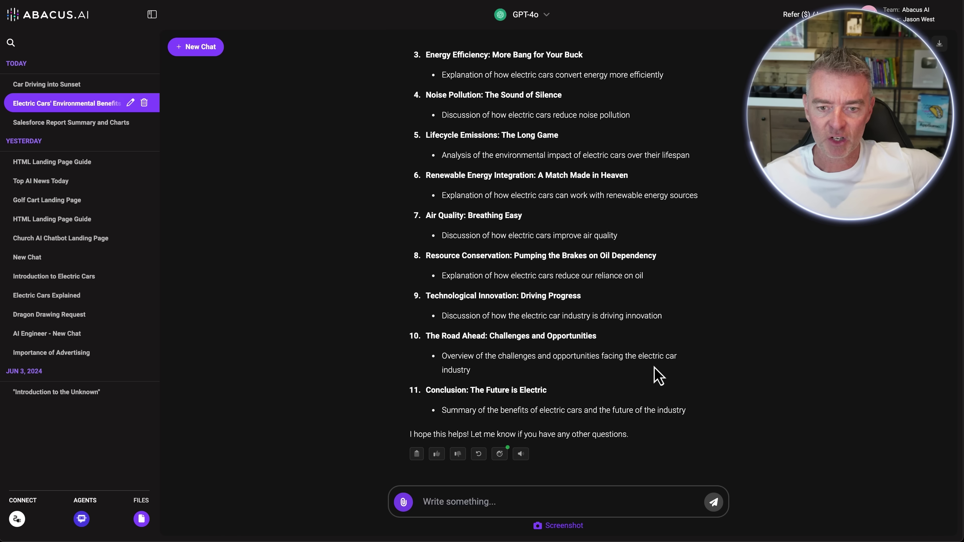
pyautogui.click(437, 498)
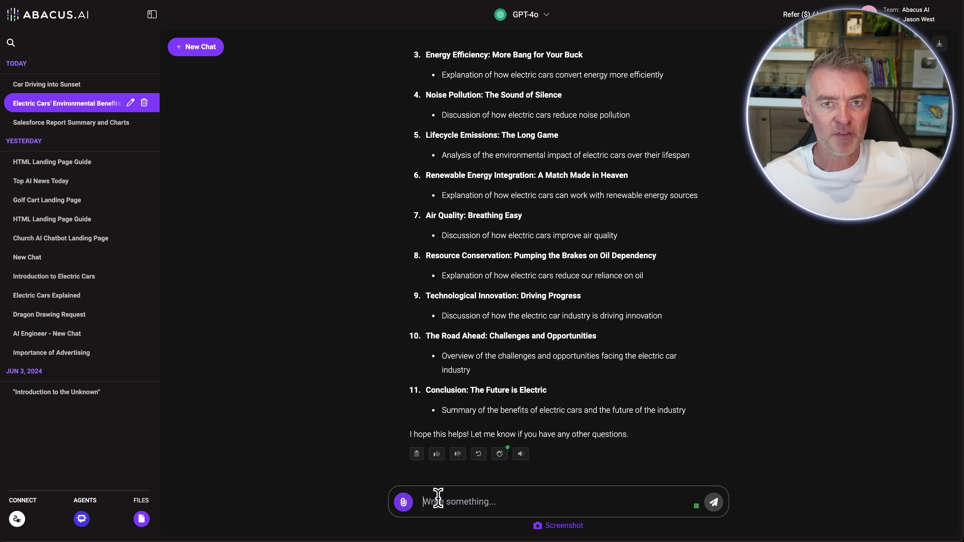
# Start a new chat asking 'Give me a list of the top 10 best AI news articles and topics today.'.
pyautogui.click(201, 47)
pyautogui.click(459, 501)
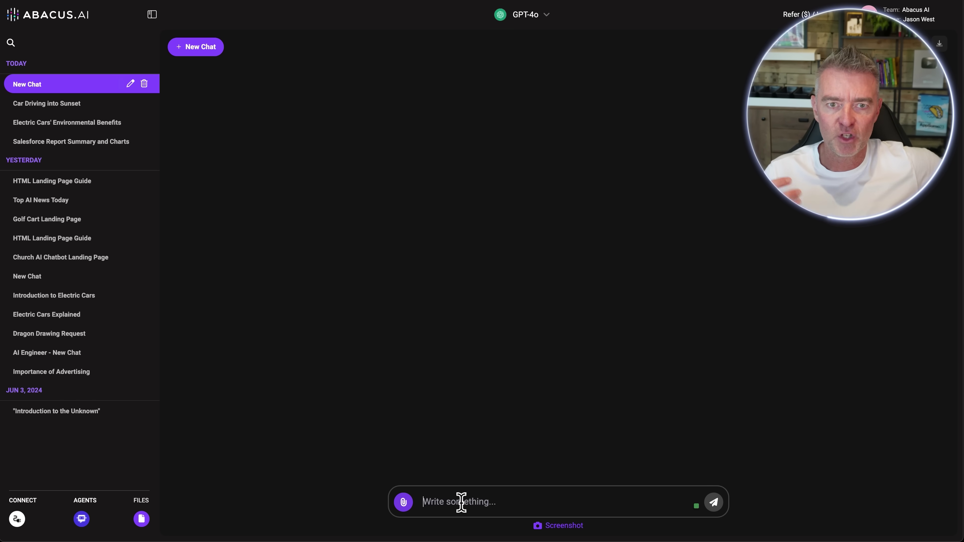
pyautogui.write('Give me a list of the top')
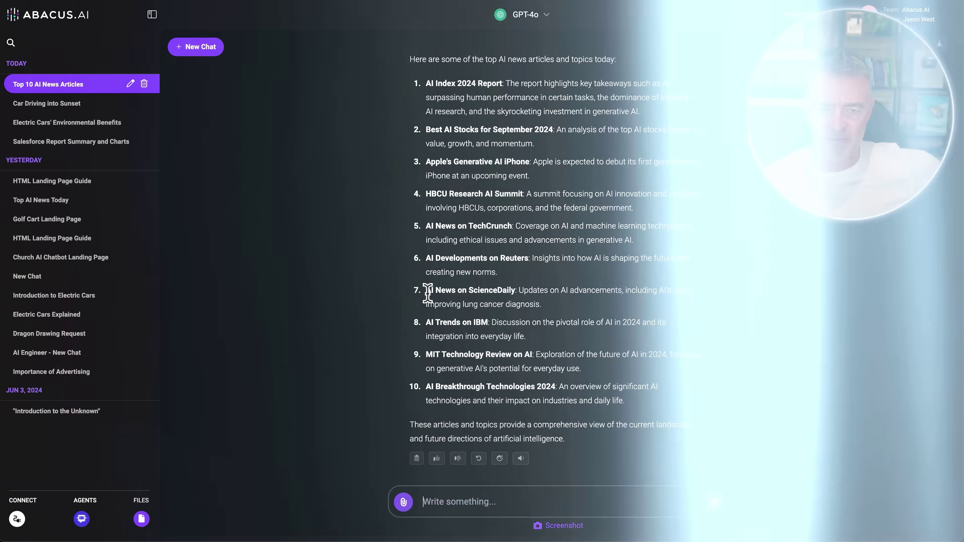
# Draft the follow-up 'Give me more information about this one:' with the ScienceDaily lung-cancer item pasted in.
pyautogui.moveTo(425, 291); pyautogui.dragTo(511, 296)
pyautogui.click(421, 362)
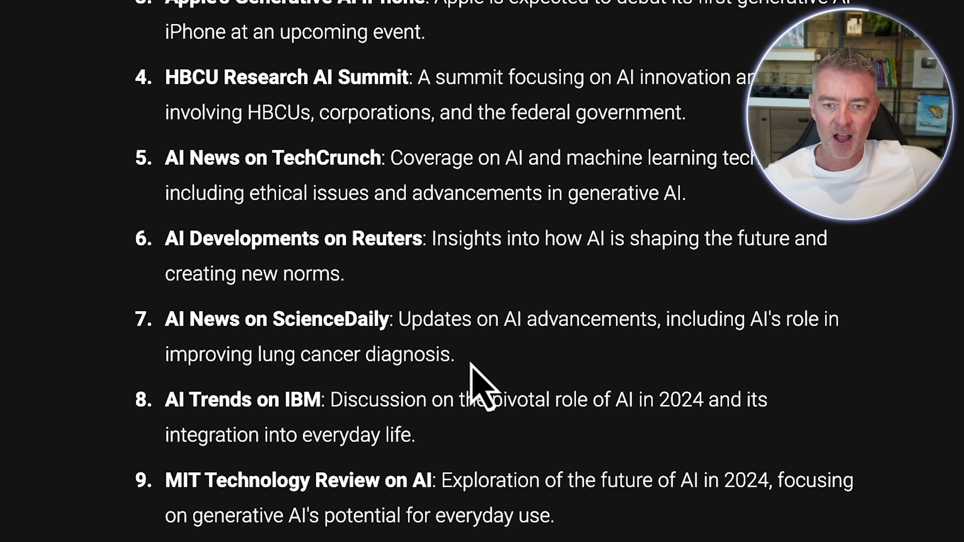
pyautogui.moveTo(482, 383); pyautogui.dragTo(129, 349)
pyautogui.hotkey('ctrl', 'c')
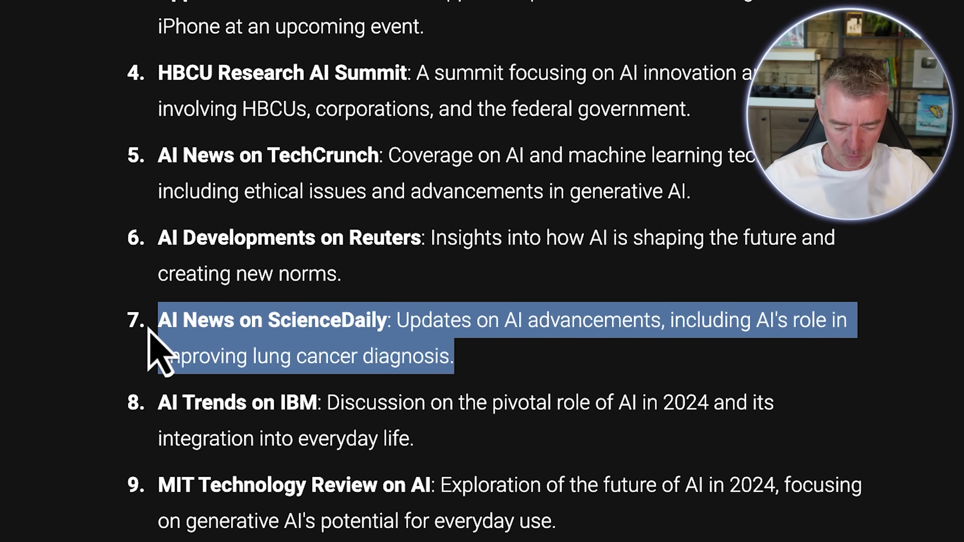
pyautogui.write('Give me')
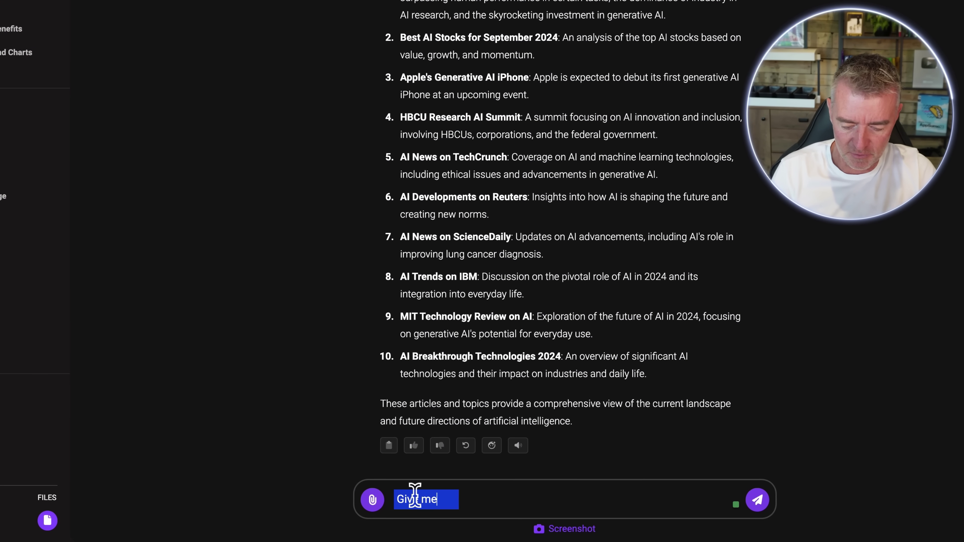
pyautogui.write(' more information ab')
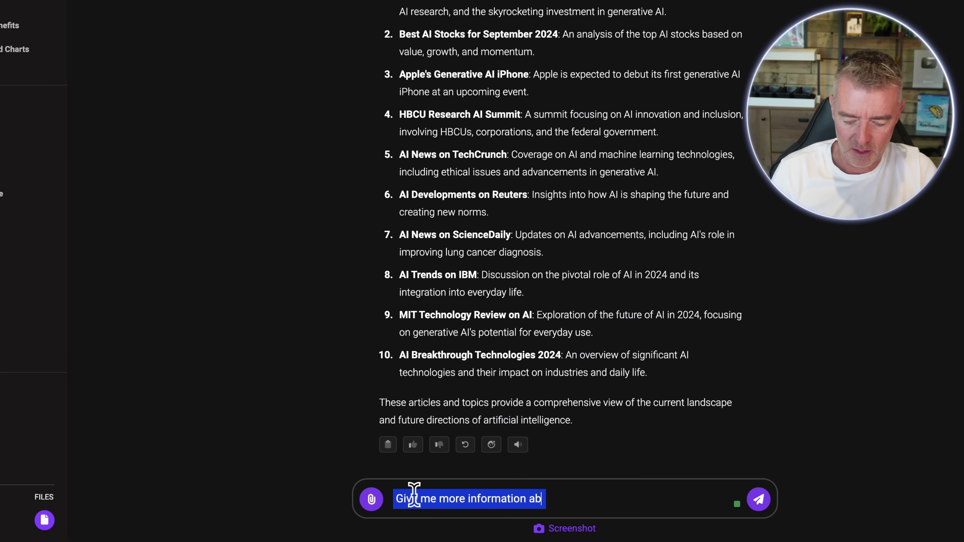
pyautogui.write('out this one:')
pyautogui.hotkey('ctrl', 'v')
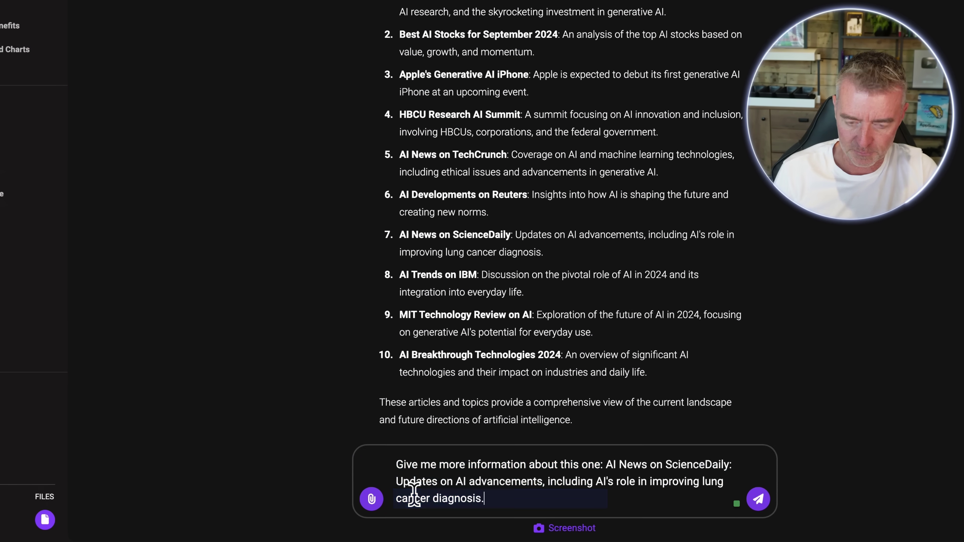
# Send the ScienceDaily follow-up, switch the model to Claude Sonnet 3.5, and highlight the lung-cancer answer.
pyautogui.press('Return')
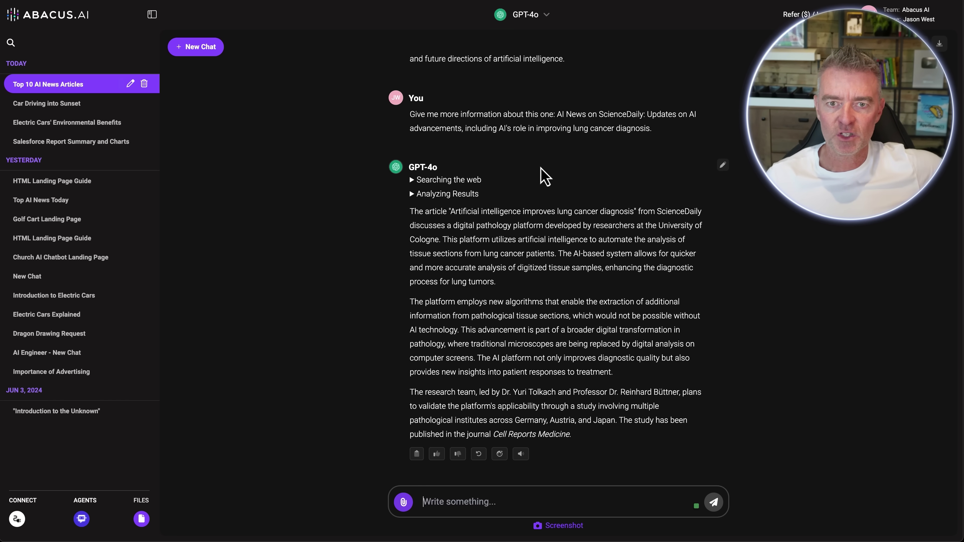
pyautogui.click(538, 17)
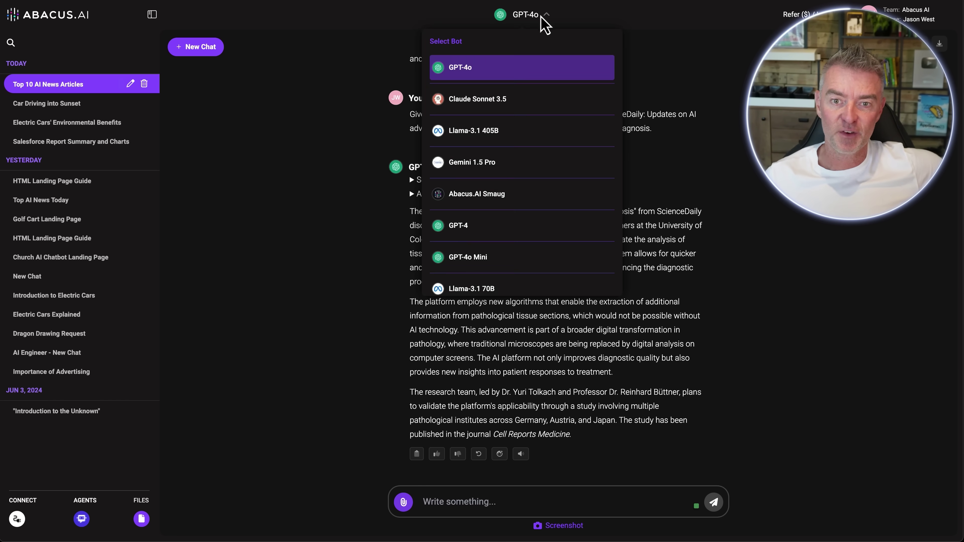
pyautogui.click(484, 102)
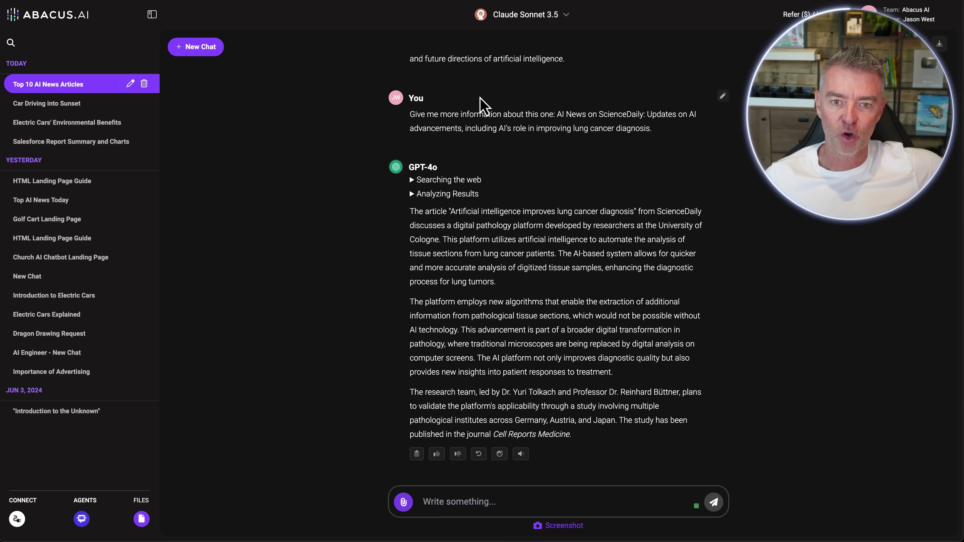
pyautogui.moveTo(572, 436); pyautogui.dragTo(413, 221)
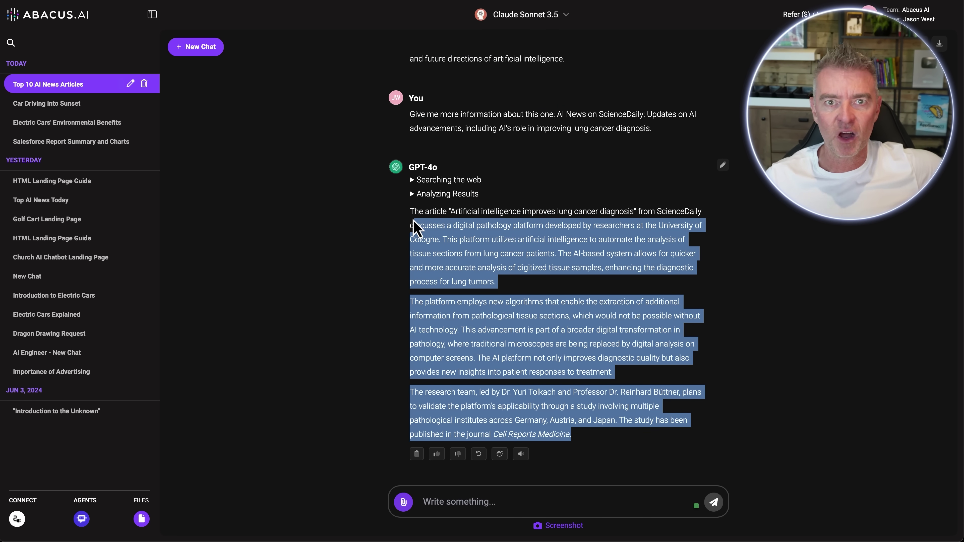
pyautogui.click(463, 309)
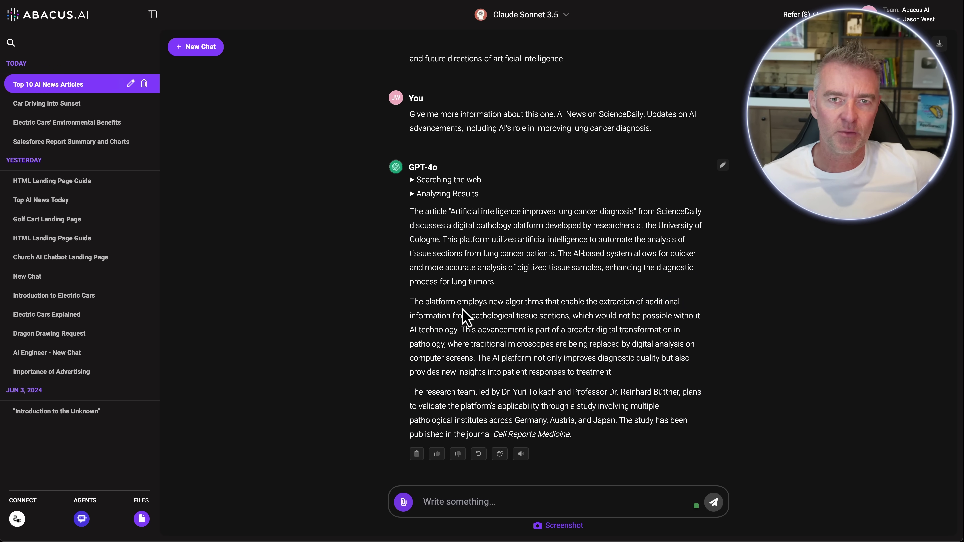